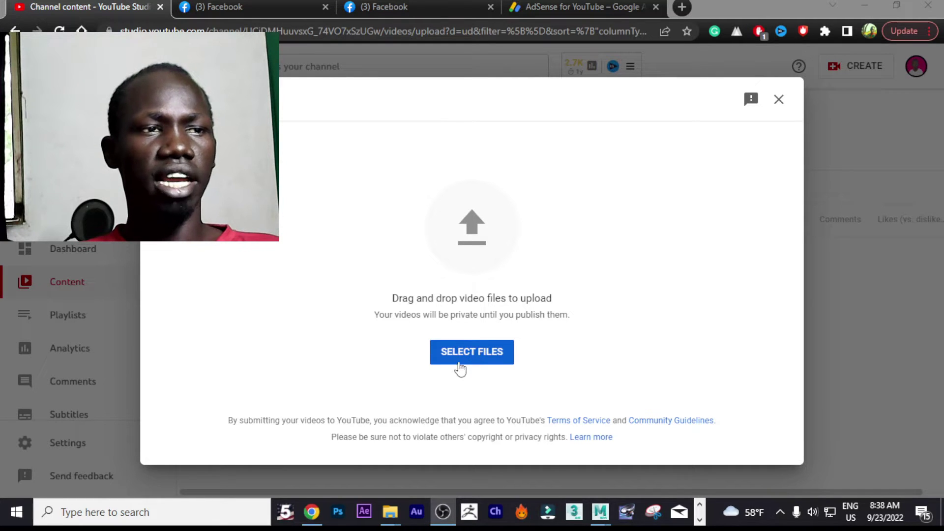
# Open the Upload videos dialog with its drag-and-drop area and SELECT FILES button.
pyautogui.doubleClick(394, 298)
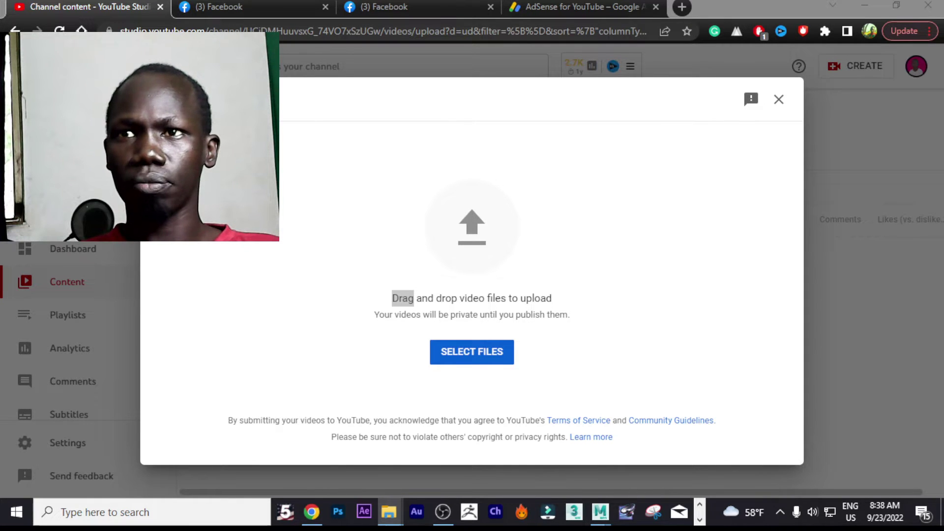
pyautogui.click(889, 108)
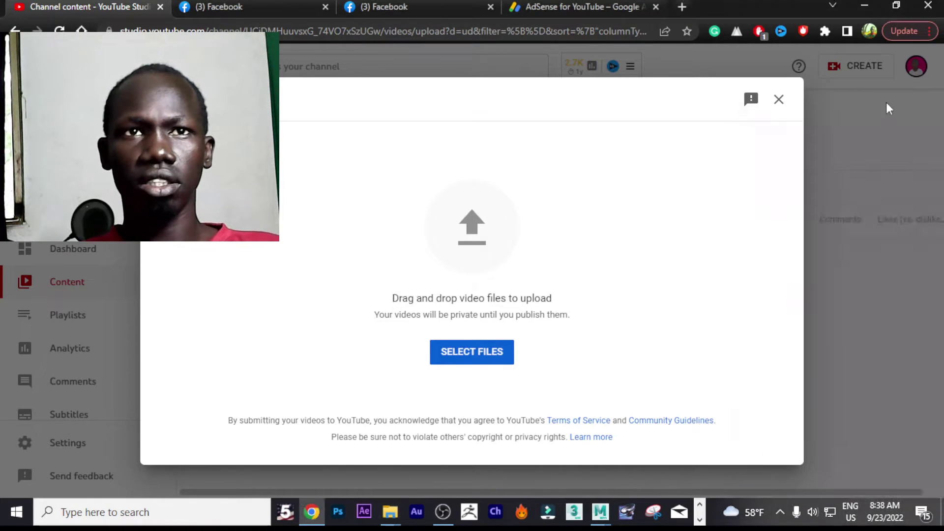
# Drag 'Far Cry1 the mission to fight monsters (6).mp4' from the Videos folder into the upload dialog.
pyautogui.hotkey('alt', 'Tab')
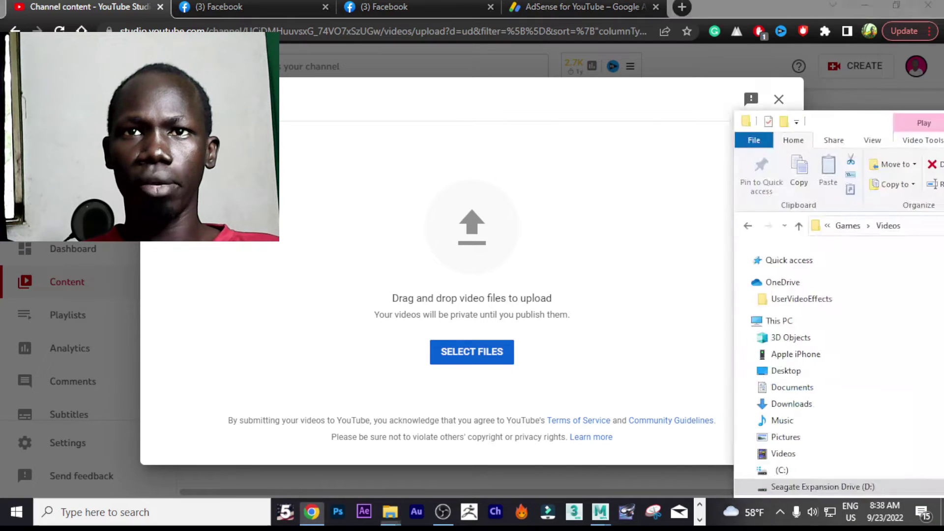
pyautogui.moveTo(852, 93); pyautogui.dragTo(785, 93)
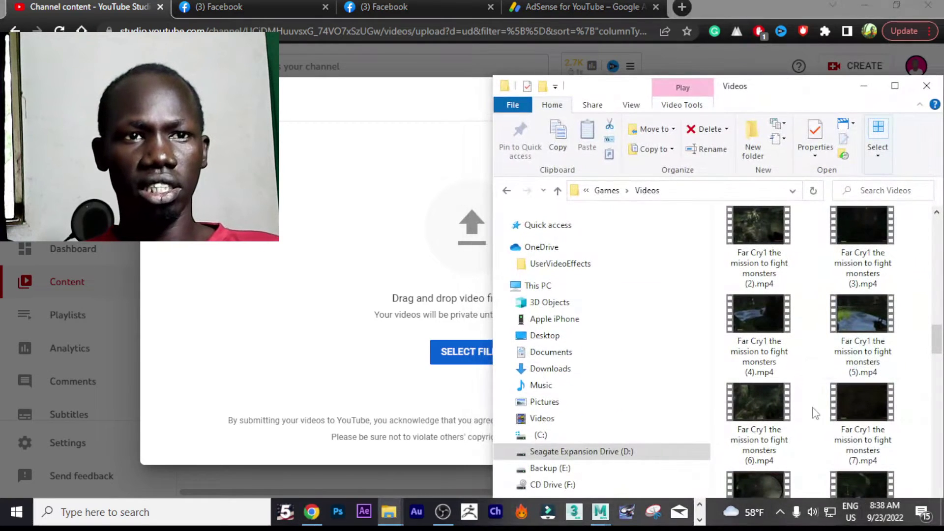
pyautogui.click(771, 403)
pyautogui.scroll(-5, 823, 417)
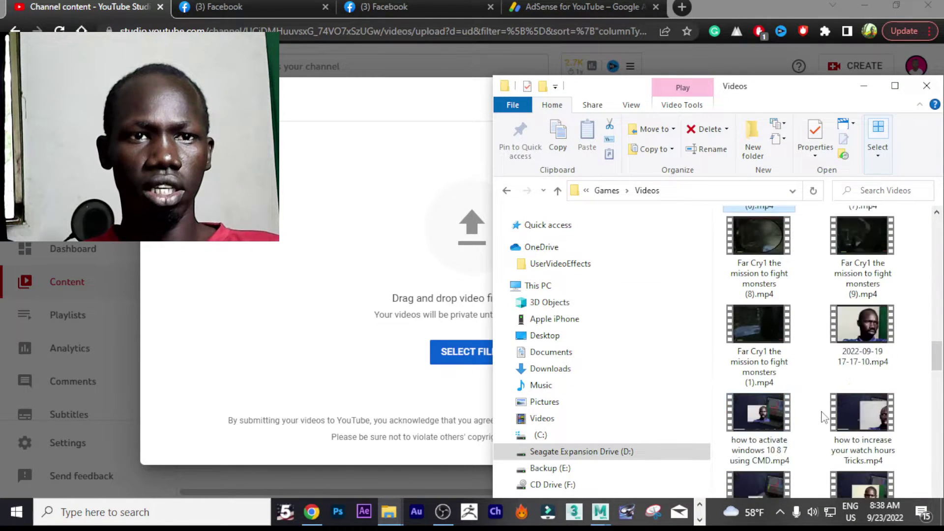
pyautogui.scroll(4, 845, 376)
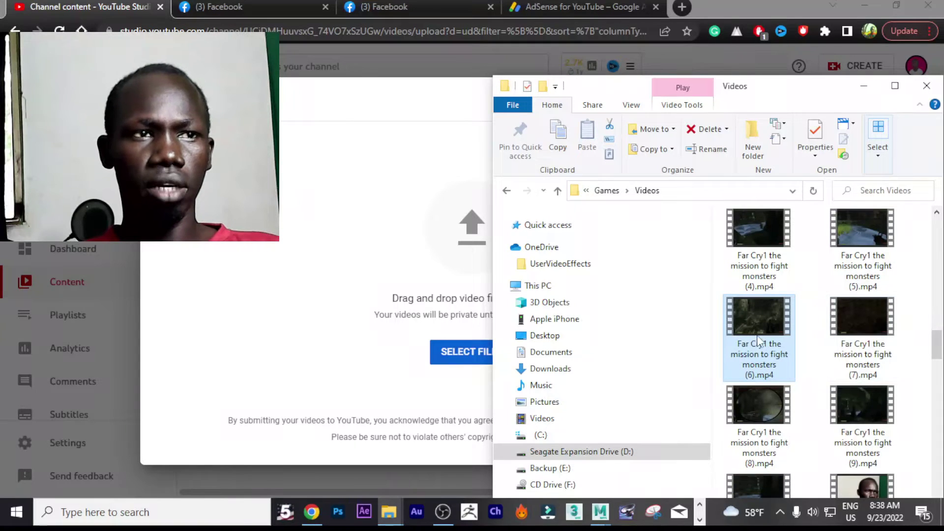
pyautogui.moveTo(786, 96); pyautogui.dragTo(824, 95)
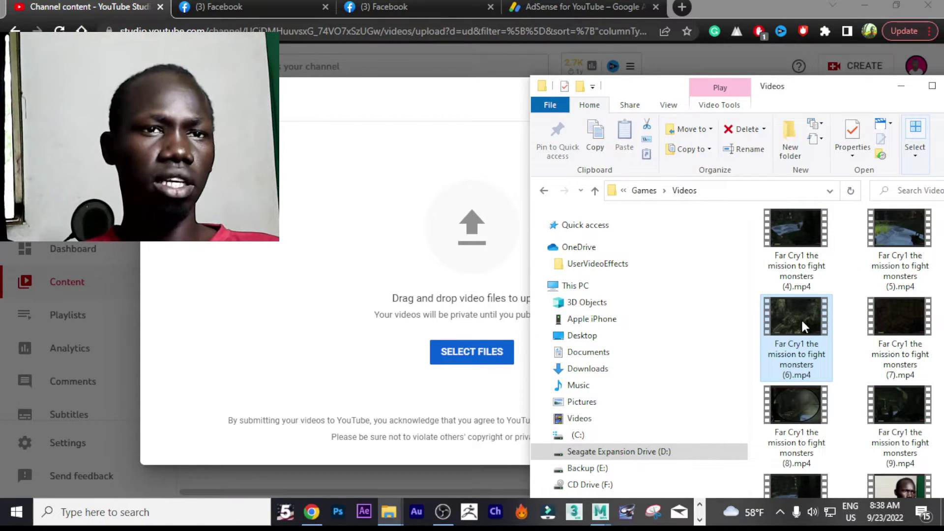
pyautogui.moveTo(506, 338); pyautogui.dragTo(487, 319)
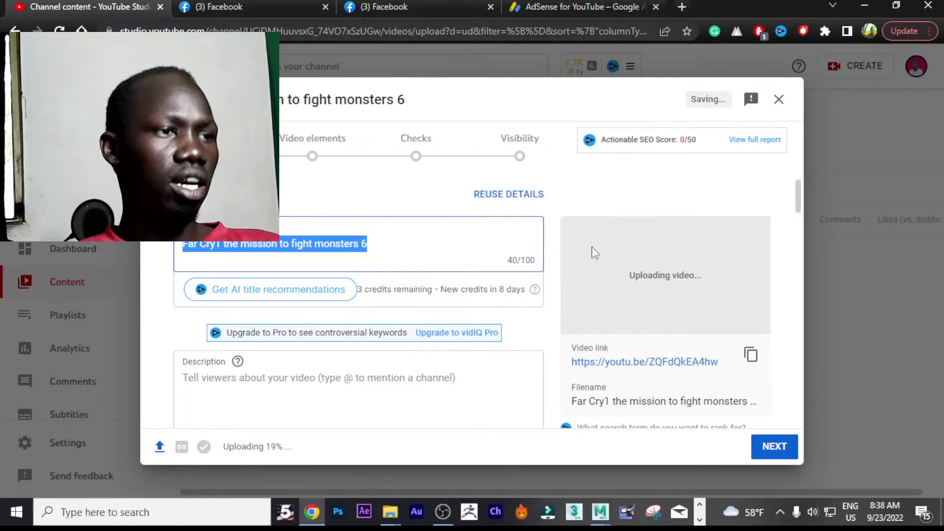
# Delete the trailing 6 so the title reads 'Far Cry1 the mission to fight monsters'.
pyautogui.click(290, 447)
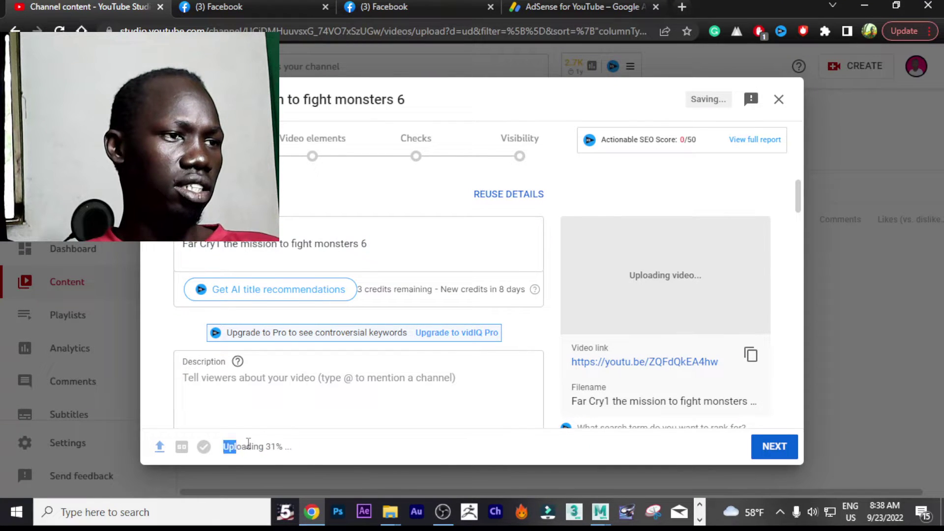
pyautogui.moveTo(224, 447); pyautogui.dragTo(241, 448)
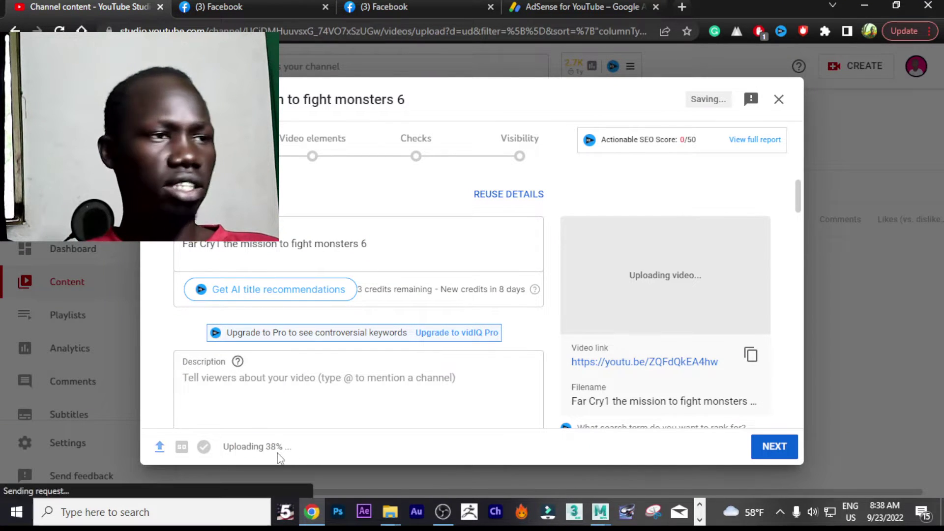
pyautogui.click(231, 450)
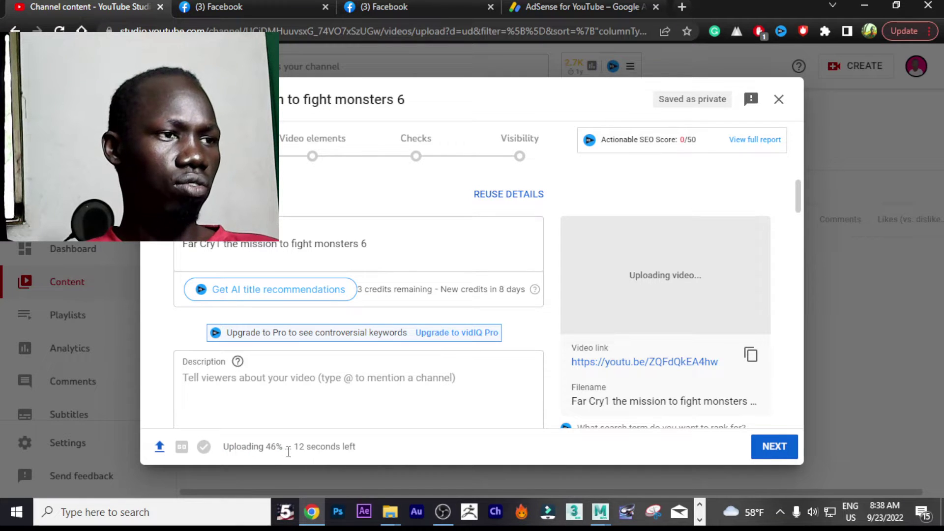
pyautogui.moveTo(368, 244); pyautogui.dragTo(284, 331)
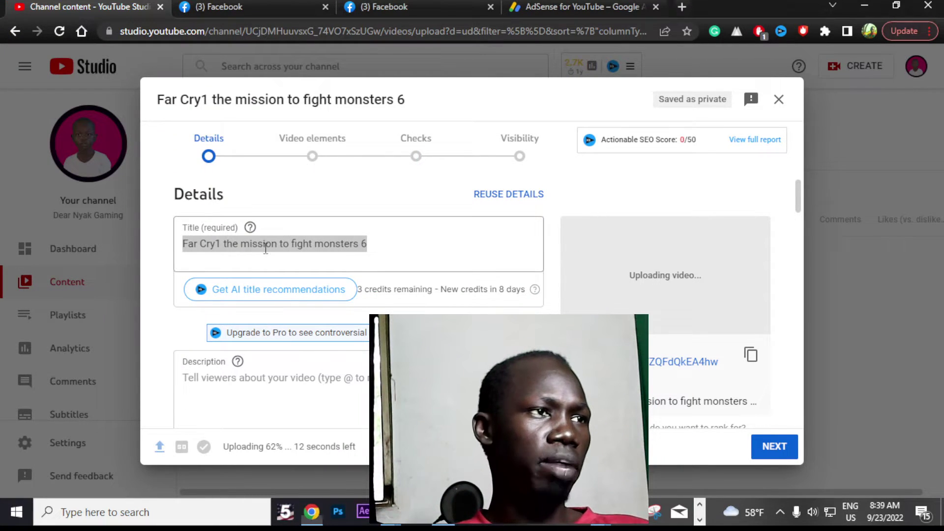
pyautogui.click(240, 244)
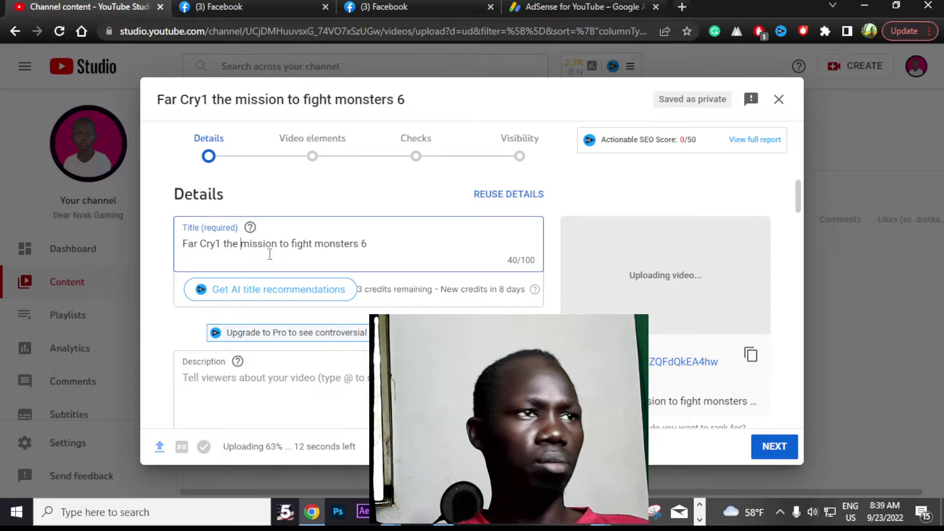
pyautogui.click(392, 247)
pyautogui.press('BackSpace')
pyautogui.press('BackSpace')
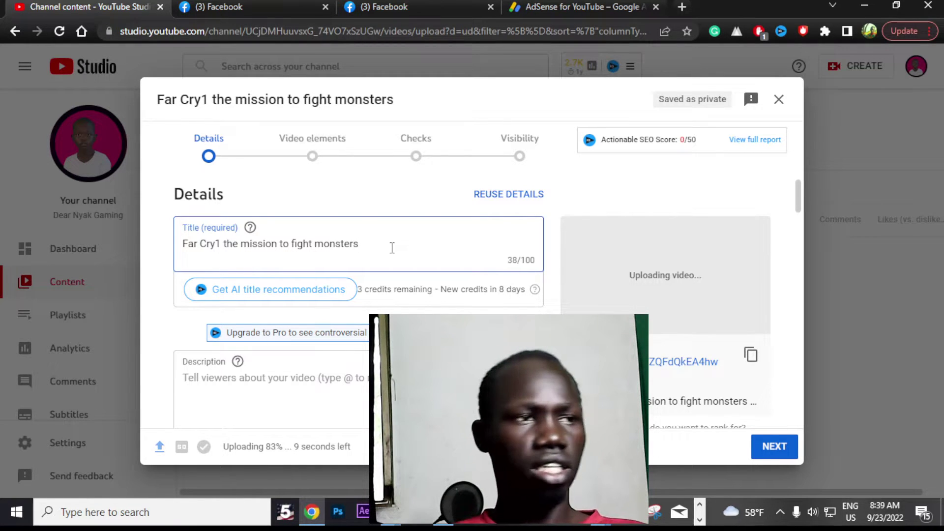
# Fill the description with the copied title and the hashtag #farcry1прохождение.
pyautogui.click(227, 384)
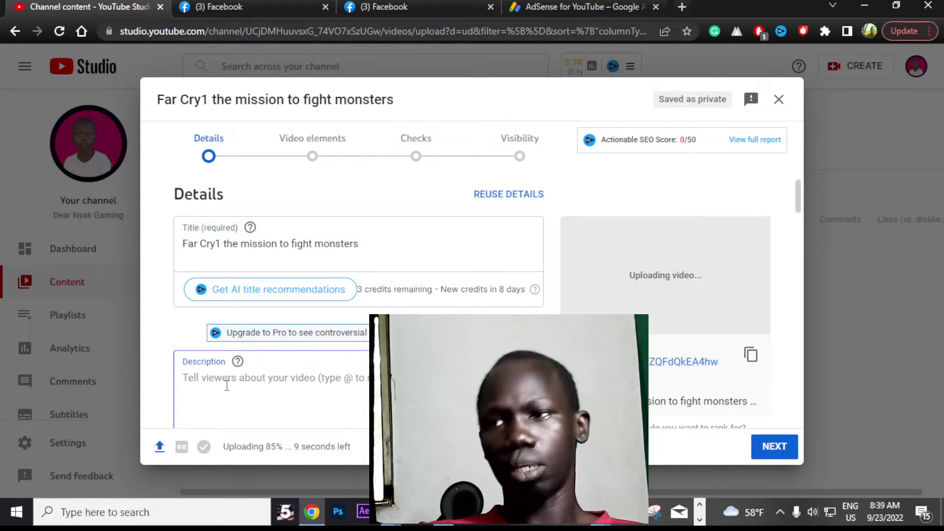
pyautogui.moveTo(362, 244); pyautogui.dragTo(165, 242)
pyautogui.hotkey('ctrl', 'c')
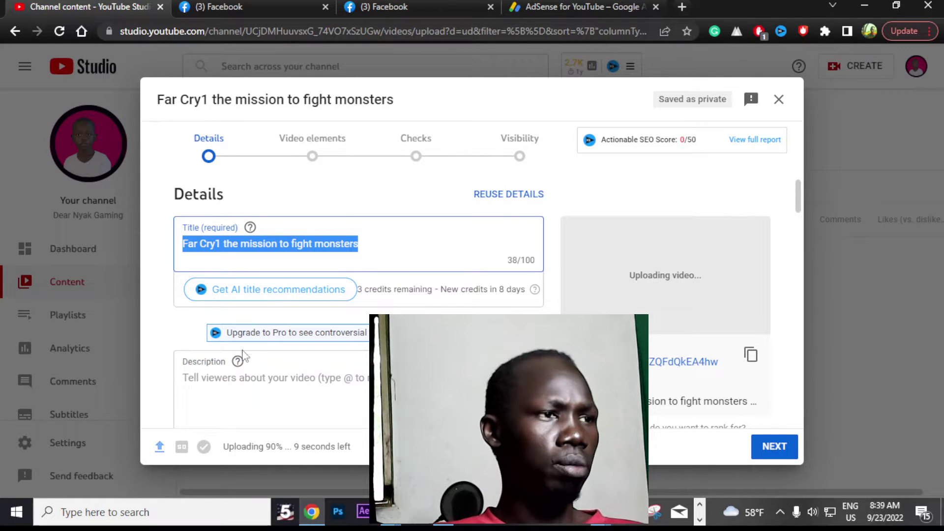
pyautogui.click(218, 379)
pyautogui.hotkey('ctrl', 'v')
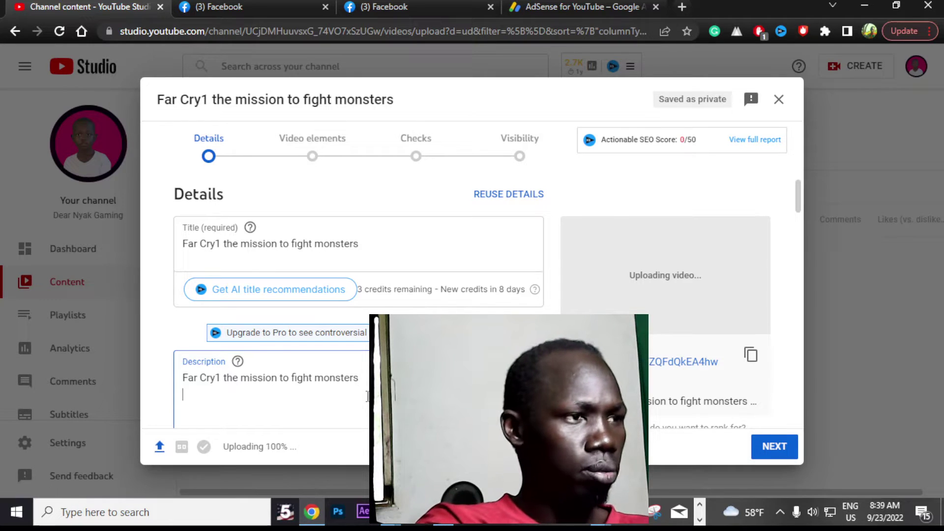
pyautogui.press('Return')
pyautogui.write('#')
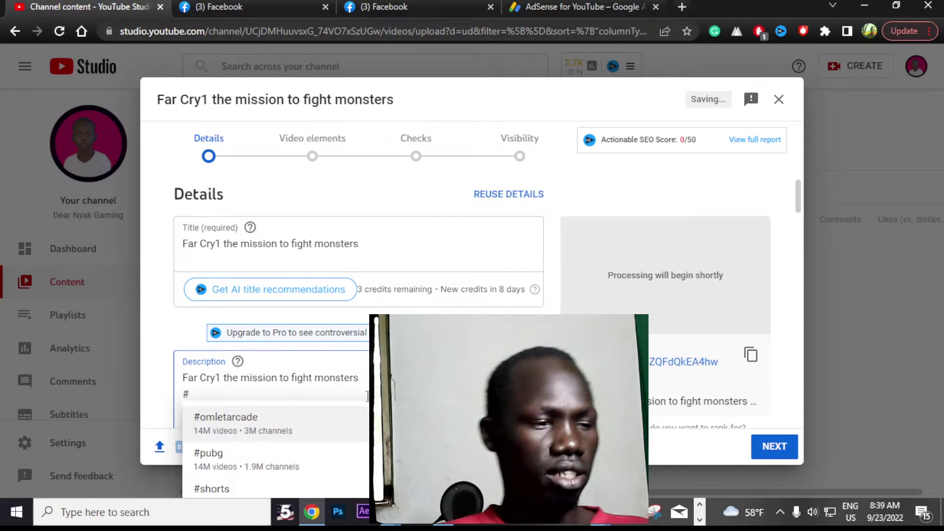
pyautogui.write('farcr')
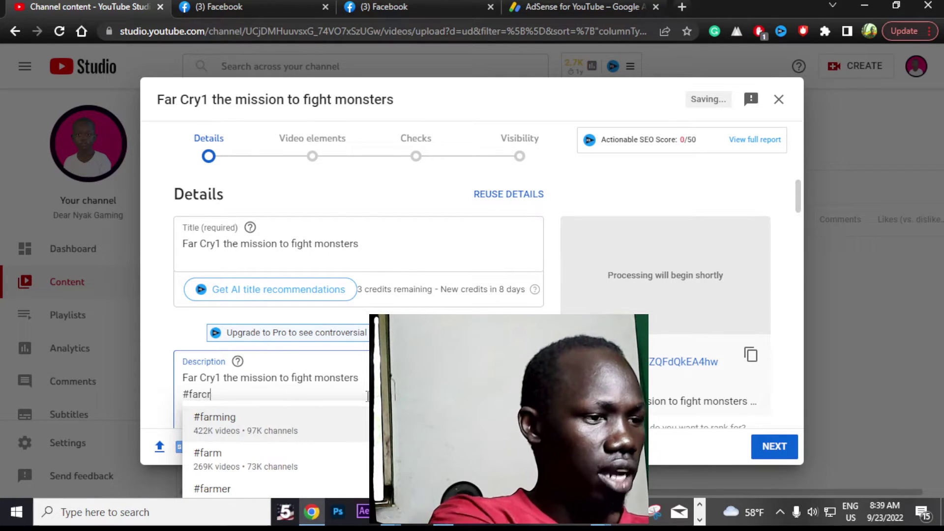
pyautogui.write('y1')
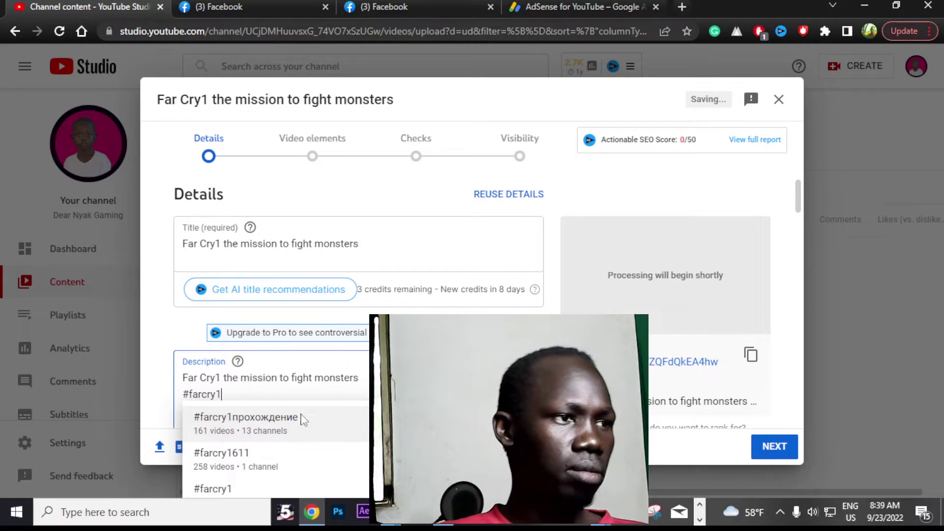
pyautogui.click(264, 431)
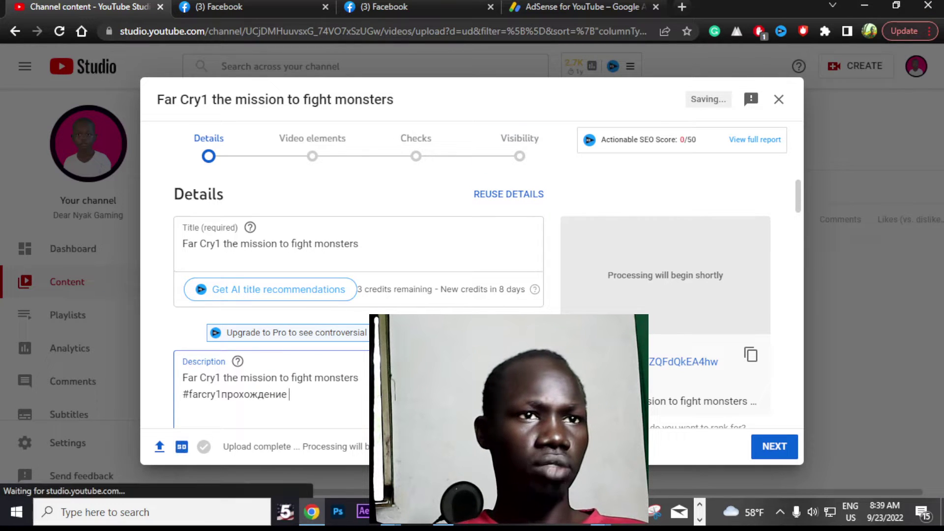
# Review the details page and advance to the Video elements step.
pyautogui.scroll(-2, 358, 392)
pyautogui.scroll(-3, 344, 393)
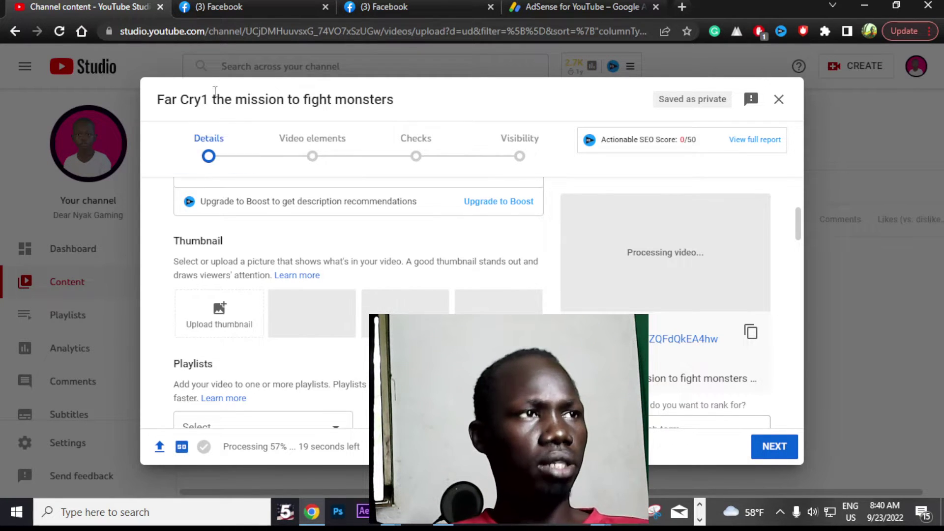
pyautogui.scroll(5, 281, 280)
pyautogui.moveTo(289, 327); pyautogui.dragTo(180, 308)
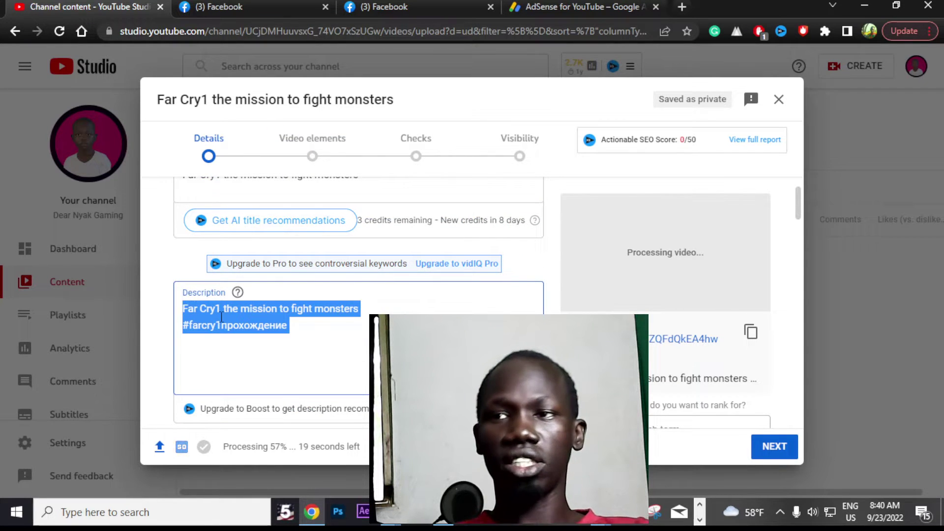
pyautogui.click(329, 140)
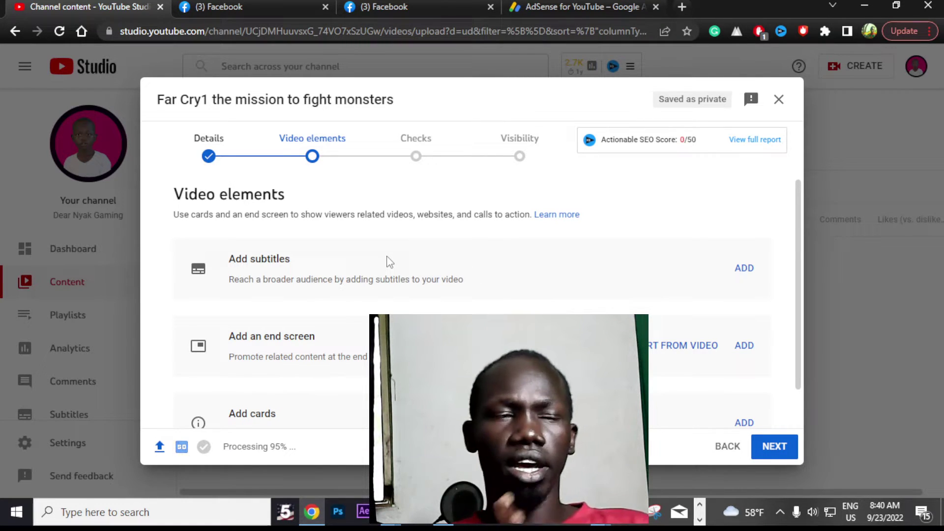
# Open the English (United States) subtitle editor from the Add subtitles row.
pyautogui.moveTo(294, 258); pyautogui.dragTo(227, 259)
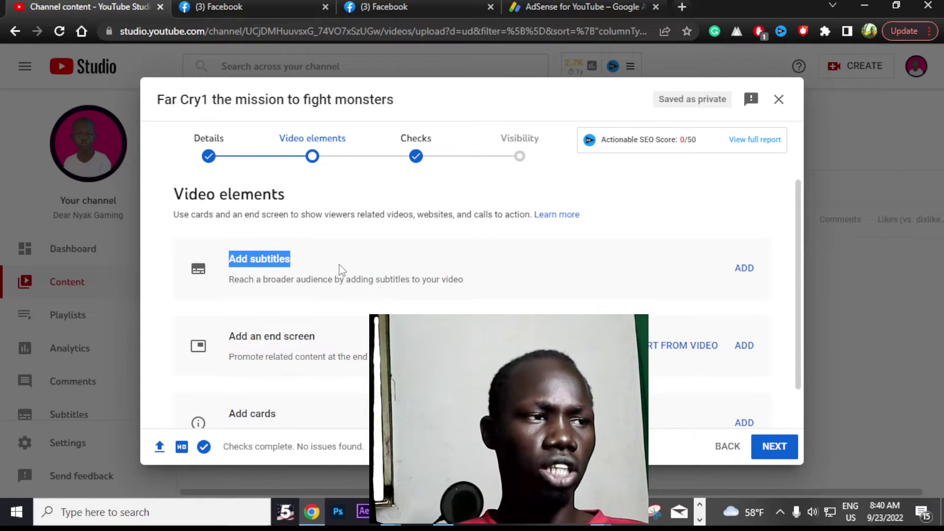
pyautogui.click(752, 275)
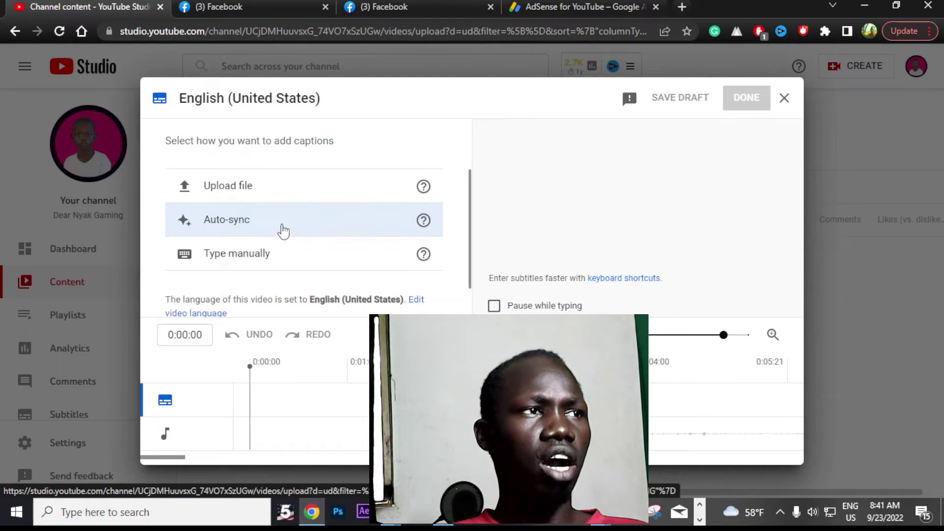
# Auto-sync the English (United States) subtitles and save them.
pyautogui.click(305, 225)
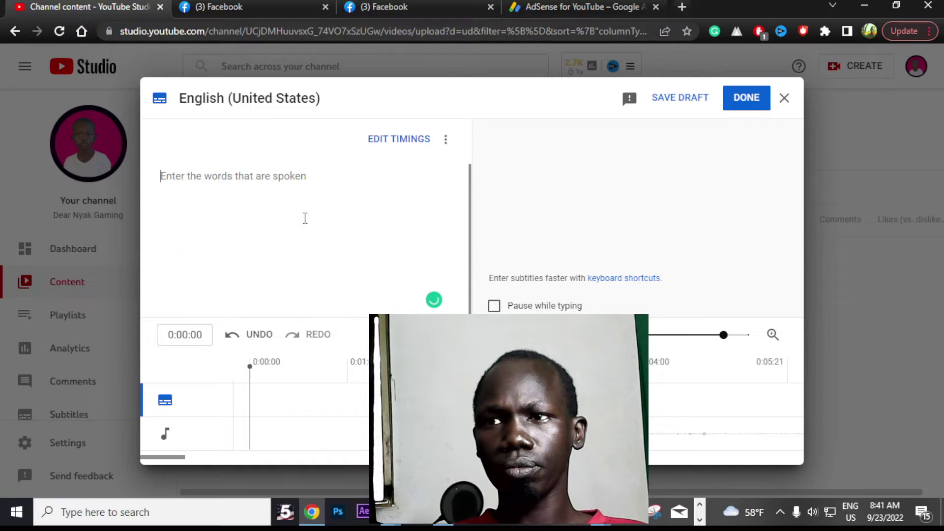
pyautogui.click(750, 100)
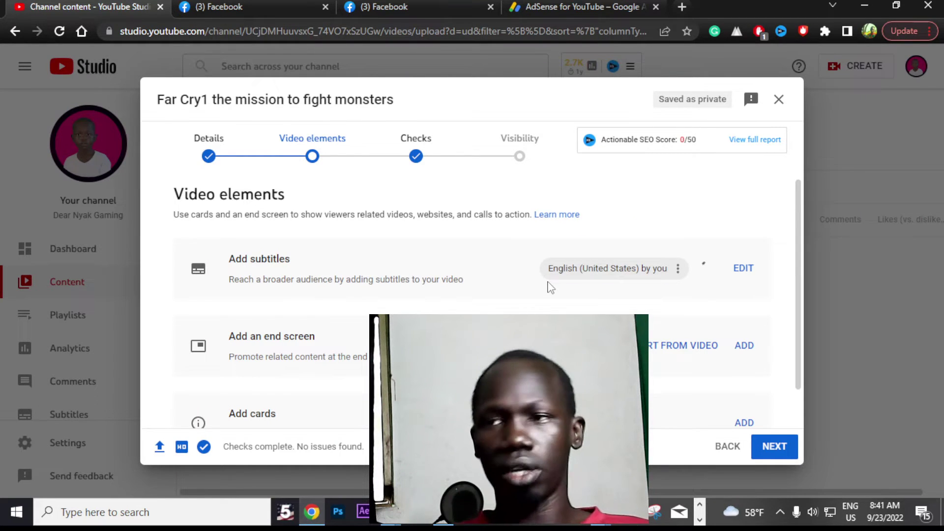
# Open the End Screens editor from the Add an end screen row.
pyautogui.click(743, 345)
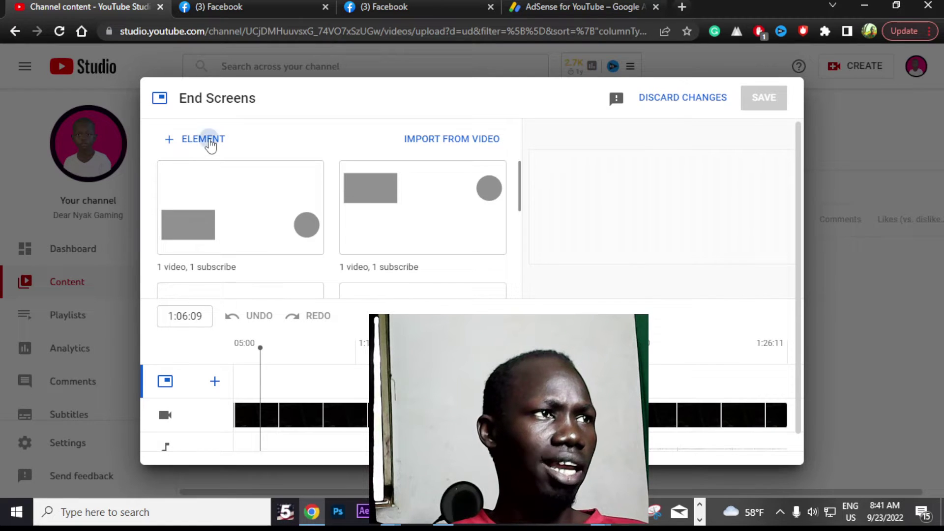
# Add an end-screen video element featuring 'Far cry 1 new gun with launcher mission to destrot 2'.
pyautogui.click(218, 144)
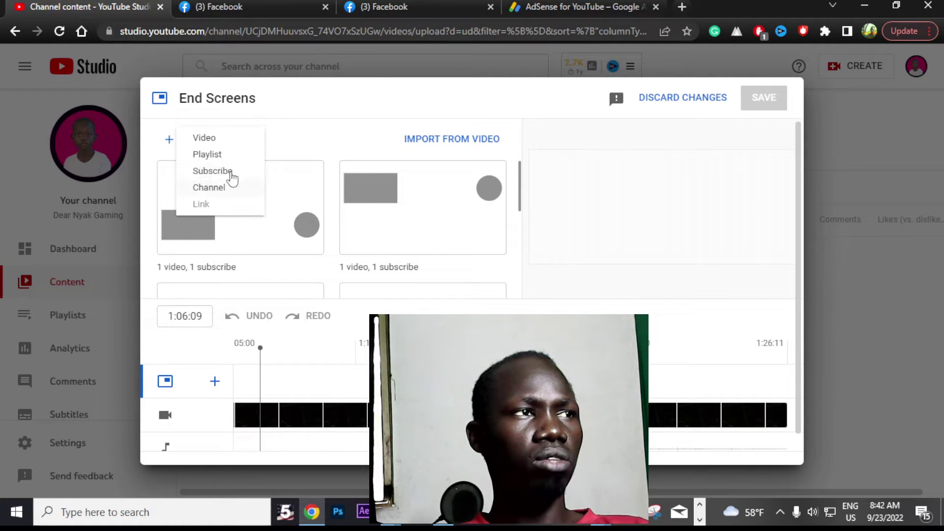
pyautogui.click(215, 143)
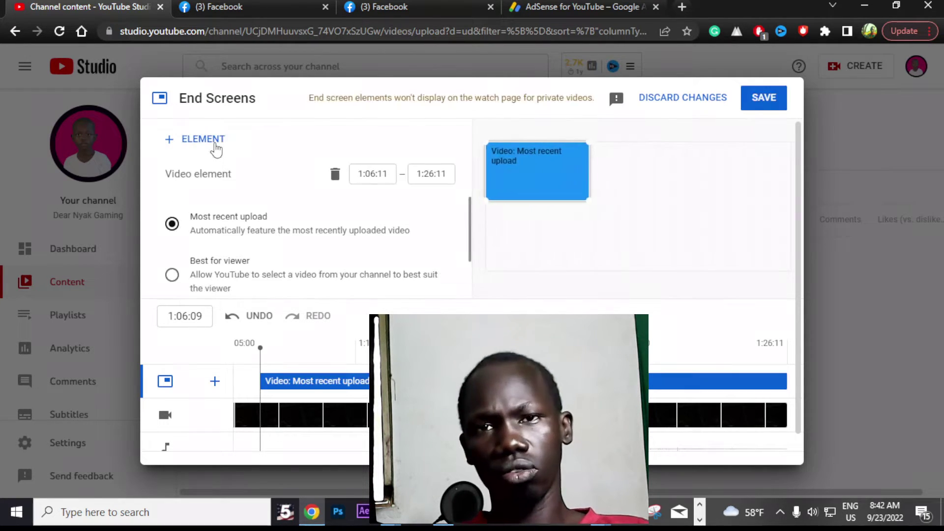
pyautogui.scroll(-1, 225, 274)
pyautogui.scroll(1, 226, 271)
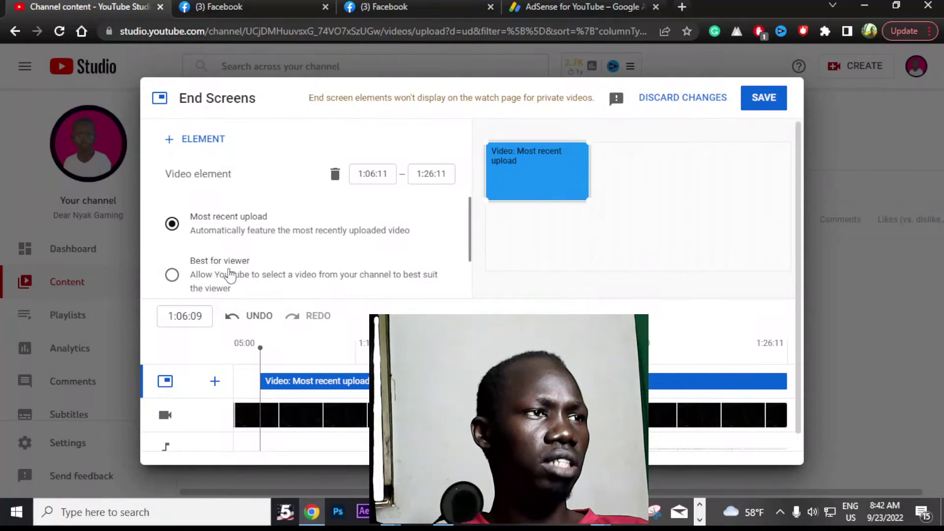
pyautogui.scroll(-1, 246, 271)
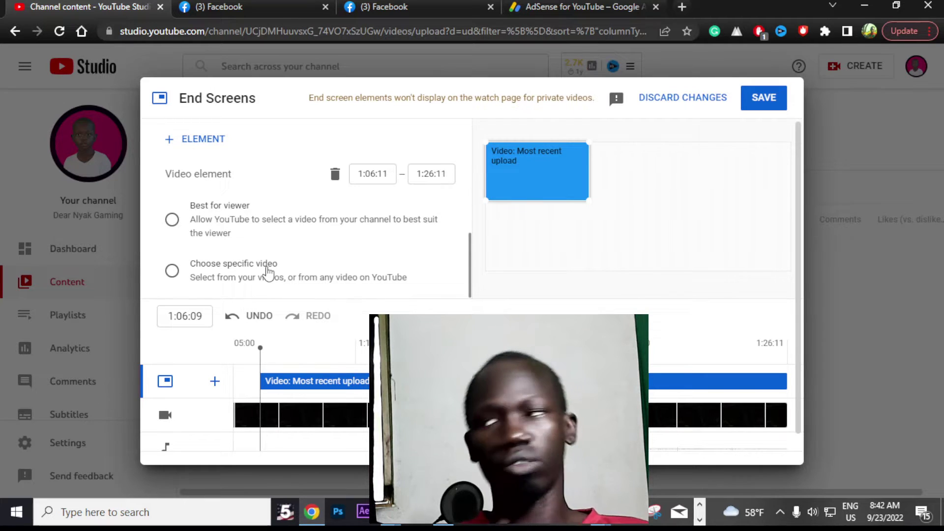
pyautogui.scroll(1, 268, 273)
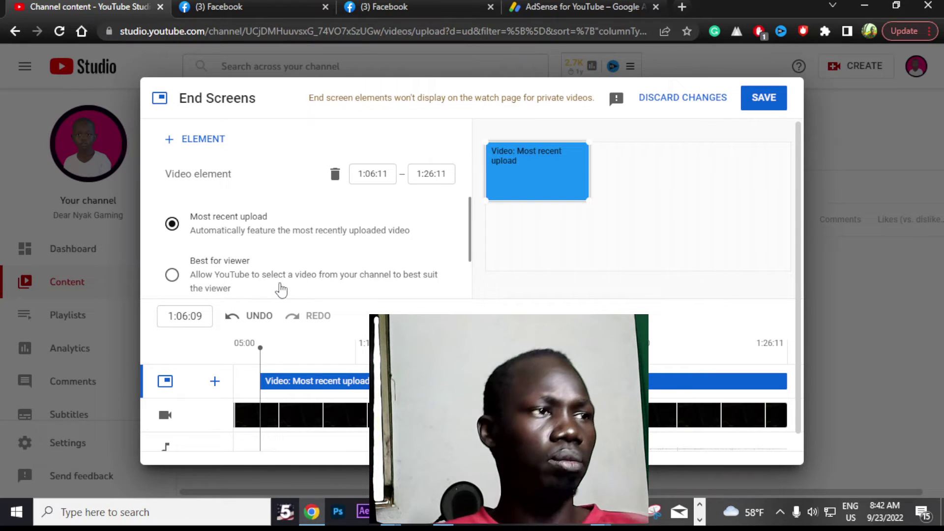
pyautogui.scroll(-1, 320, 263)
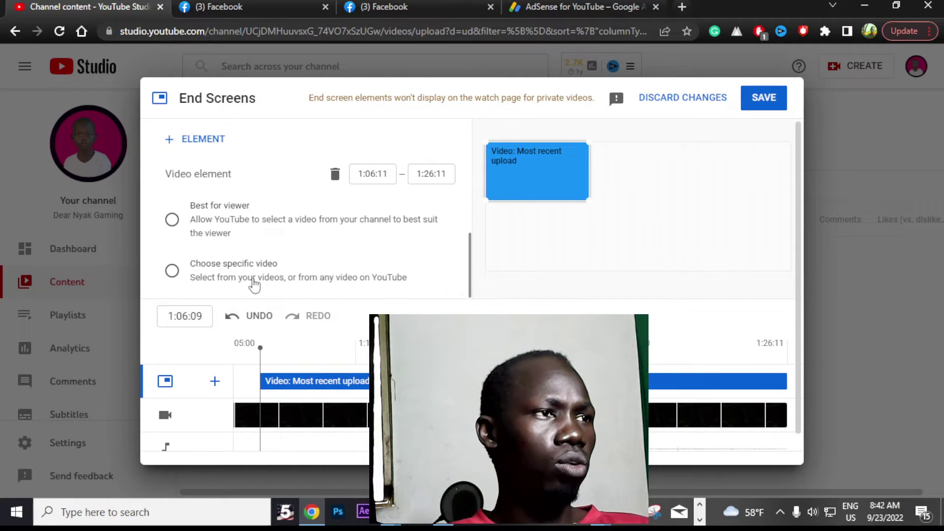
pyautogui.click(173, 272)
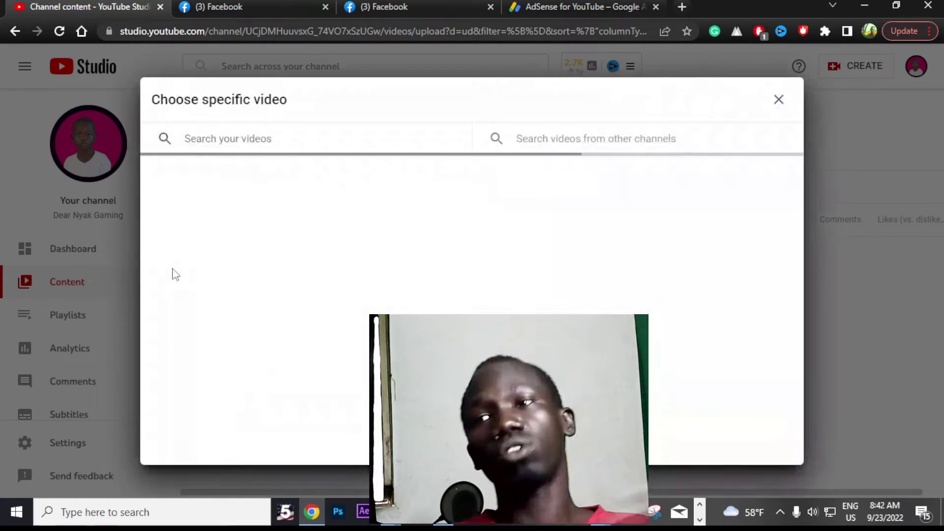
pyautogui.scroll(-4, 335, 320)
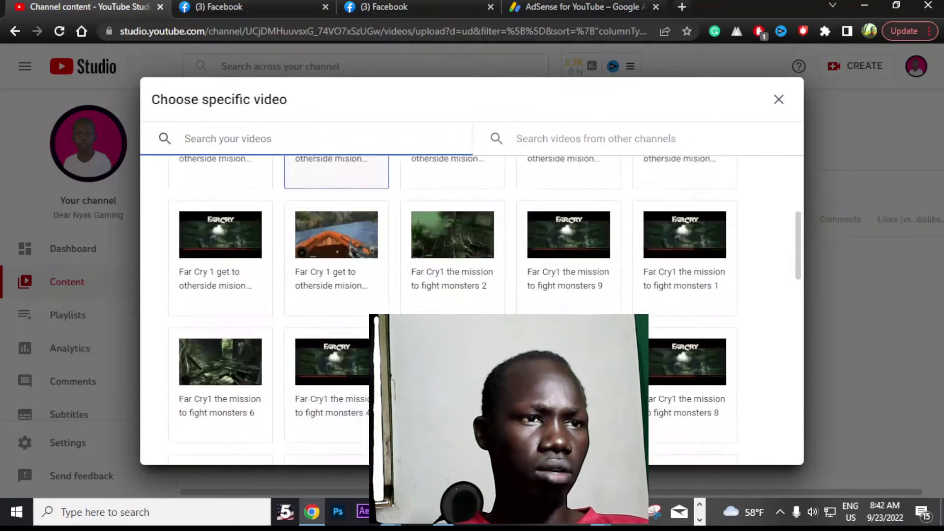
pyautogui.scroll(-3, 536, 300)
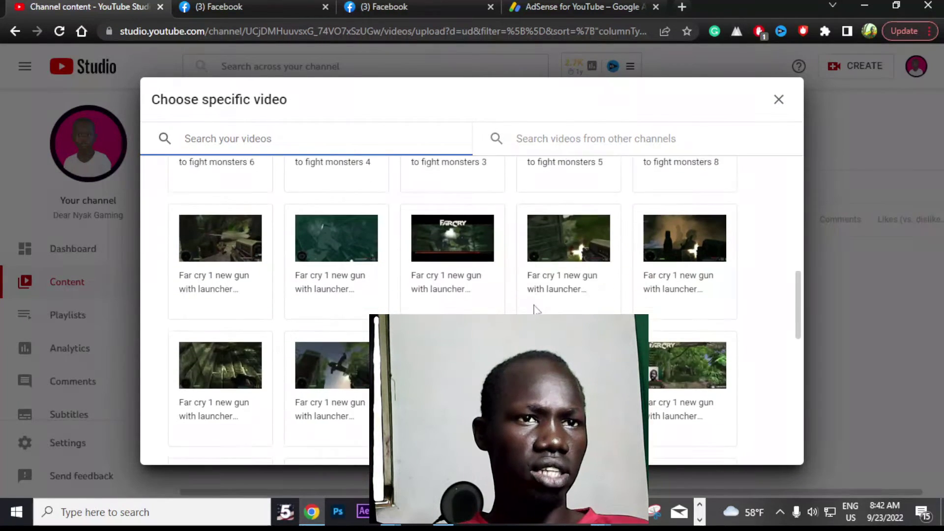
pyautogui.click(682, 229)
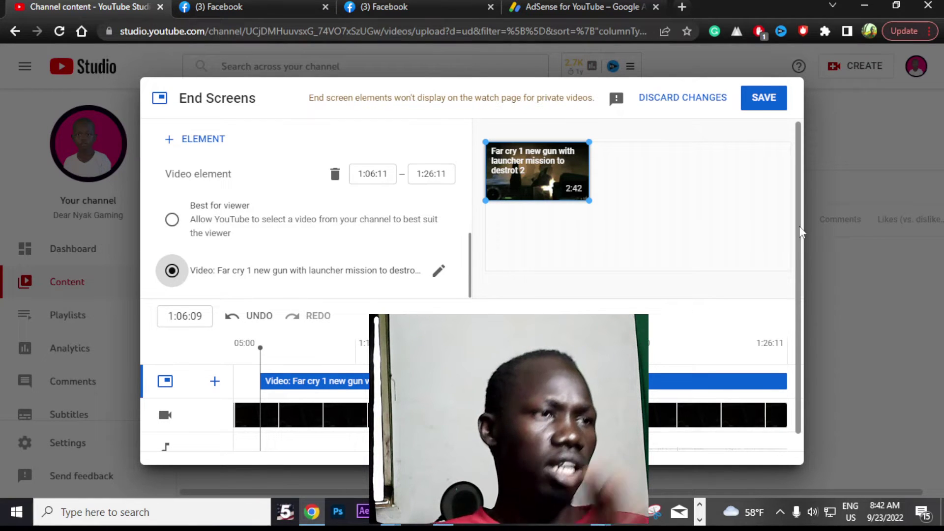
# Set the video element to start at about 1:06:12 and save the end screen.
pyautogui.moveTo(260, 381); pyautogui.dragTo(453, 386)
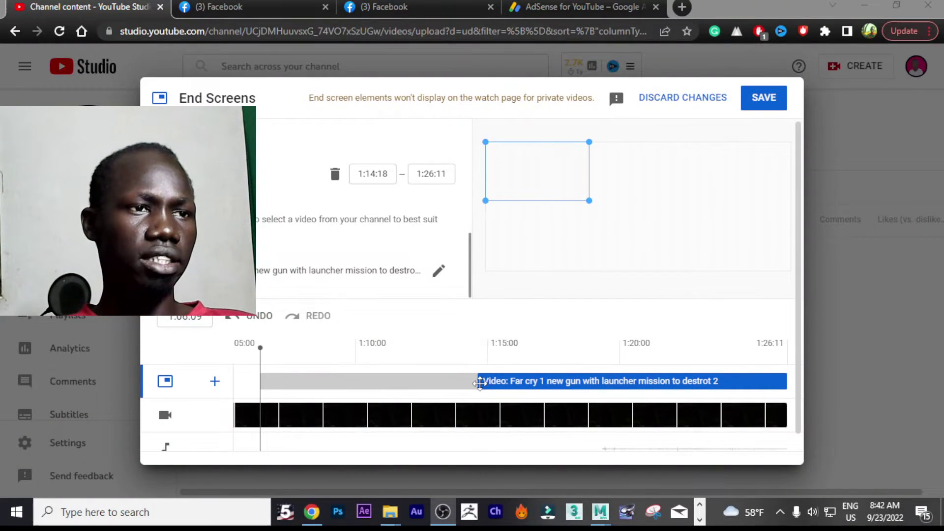
pyautogui.moveTo(479, 382); pyautogui.dragTo(406, 395)
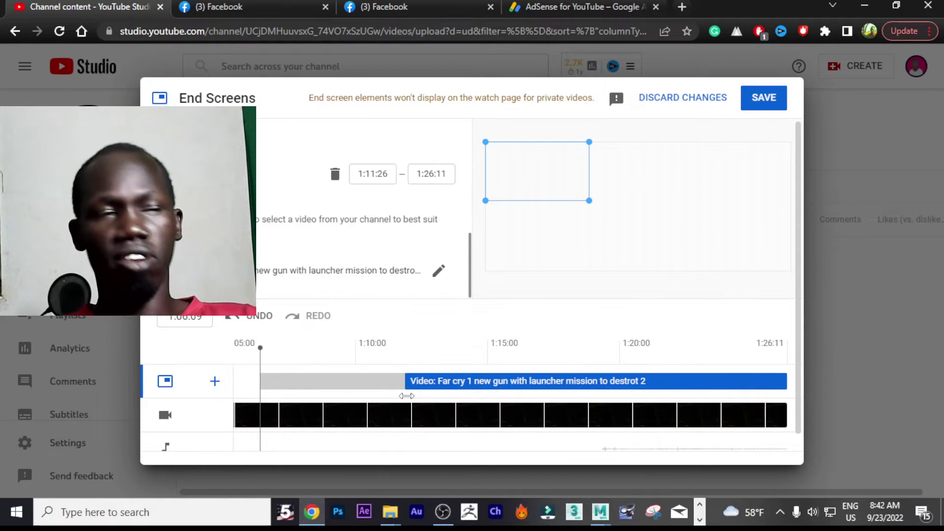
pyautogui.click(356, 394)
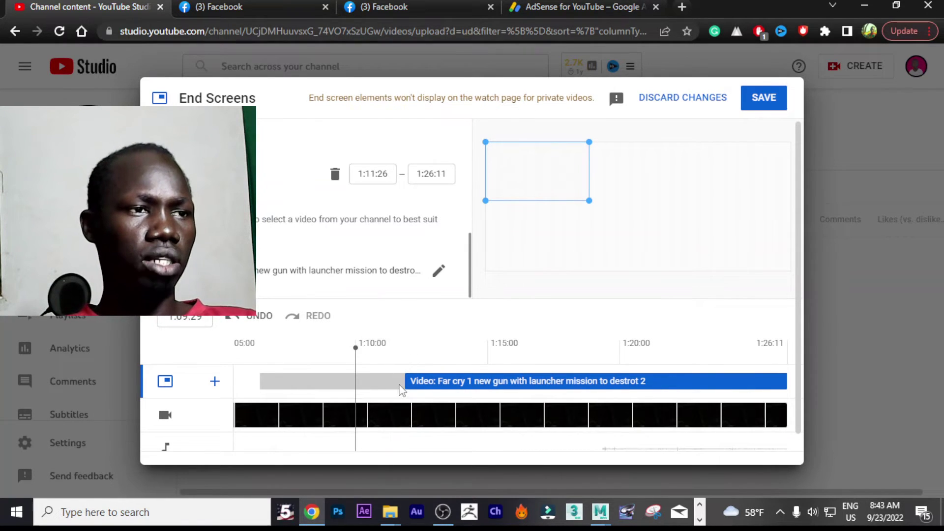
pyautogui.moveTo(404, 387); pyautogui.dragTo(260, 386)
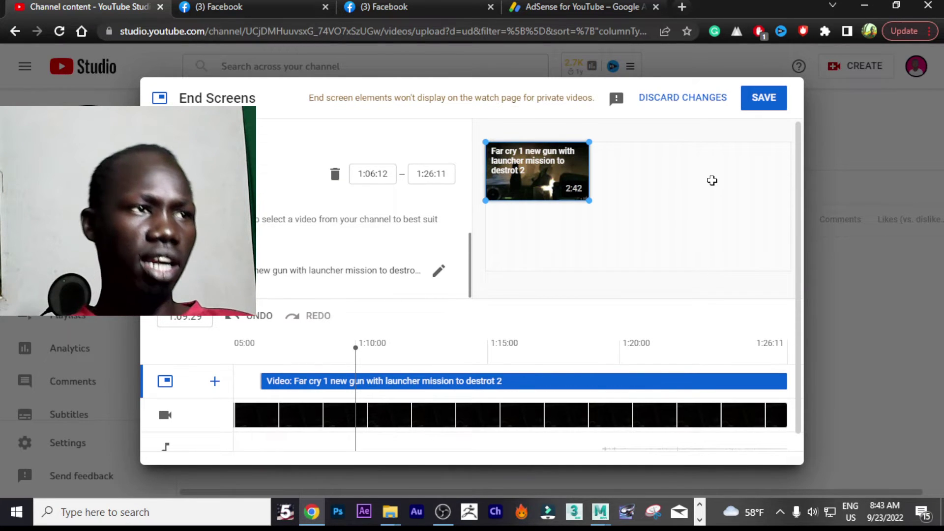
pyautogui.click(765, 98)
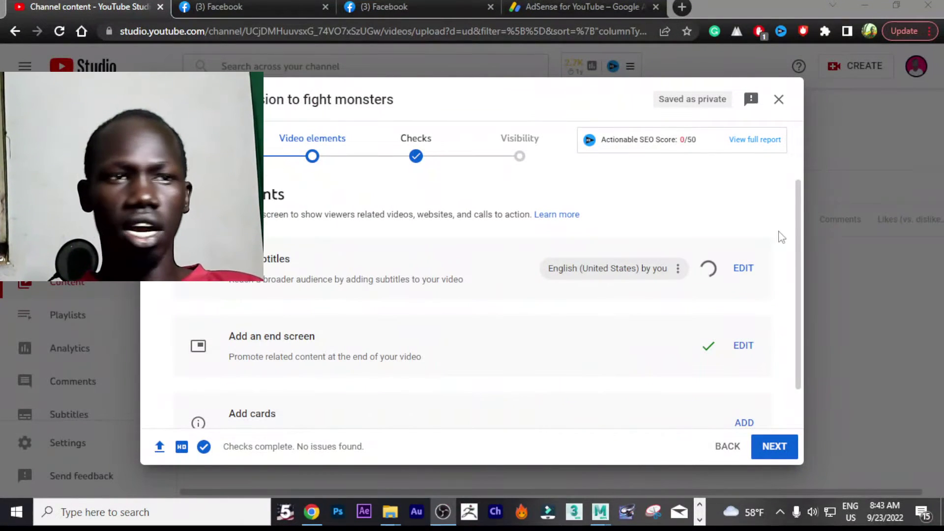
# Open the Cards editor from the Add cards row.
pyautogui.scroll(-1, 364, 334)
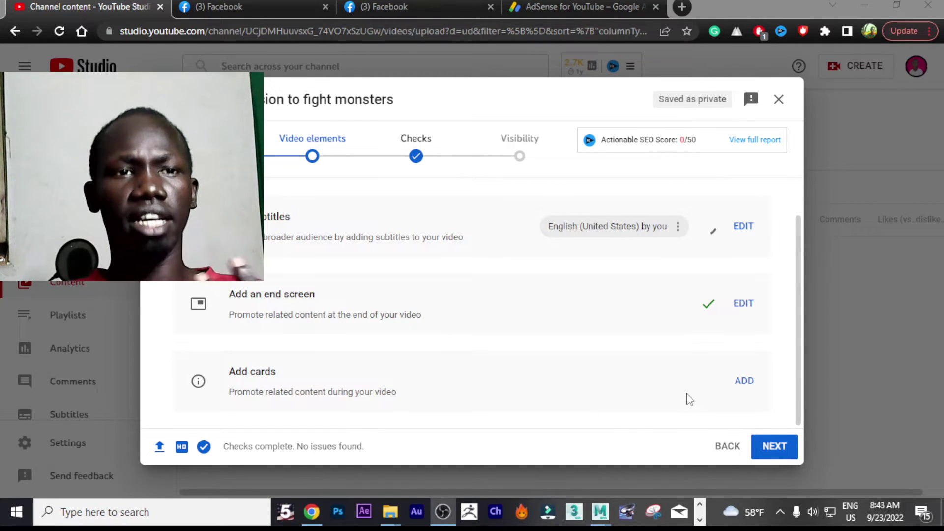
pyautogui.click(744, 381)
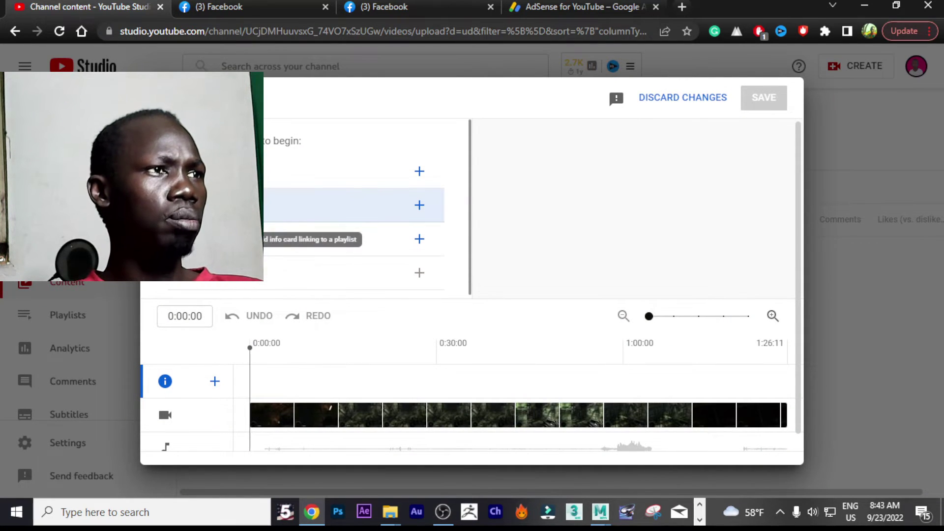
# Add an info card linking to the 'Need for speed old' playlist, position it on the timeline, and save.
pyautogui.click(339, 207)
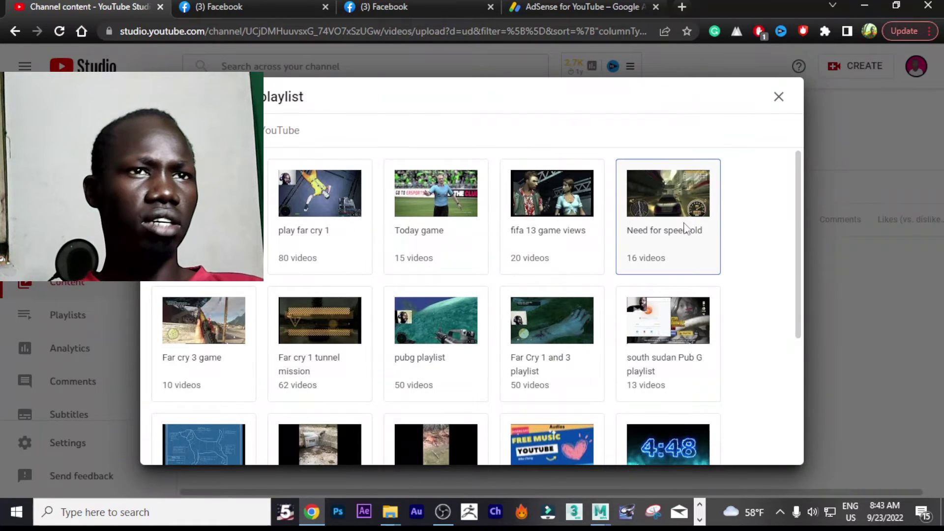
pyautogui.click(677, 259)
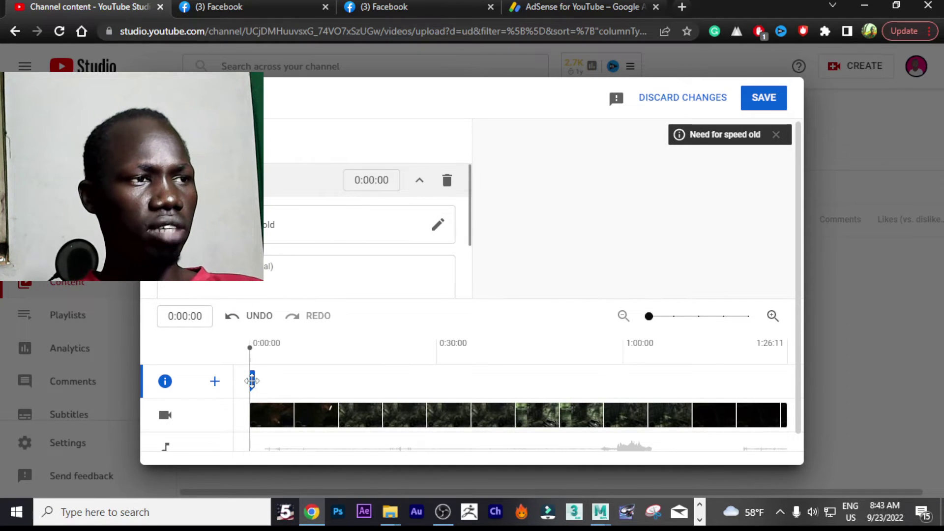
pyautogui.moveTo(252, 381)
pyautogui.mouseDown()
pyautogui.moveTo(548, 383)
pyautogui.moveTo(252, 383)
pyautogui.mouseUp()
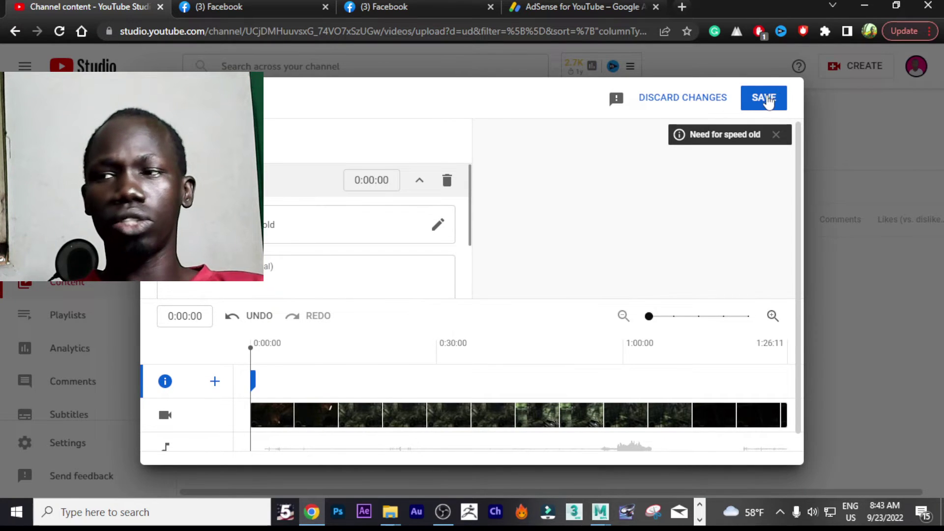
pyautogui.click(767, 100)
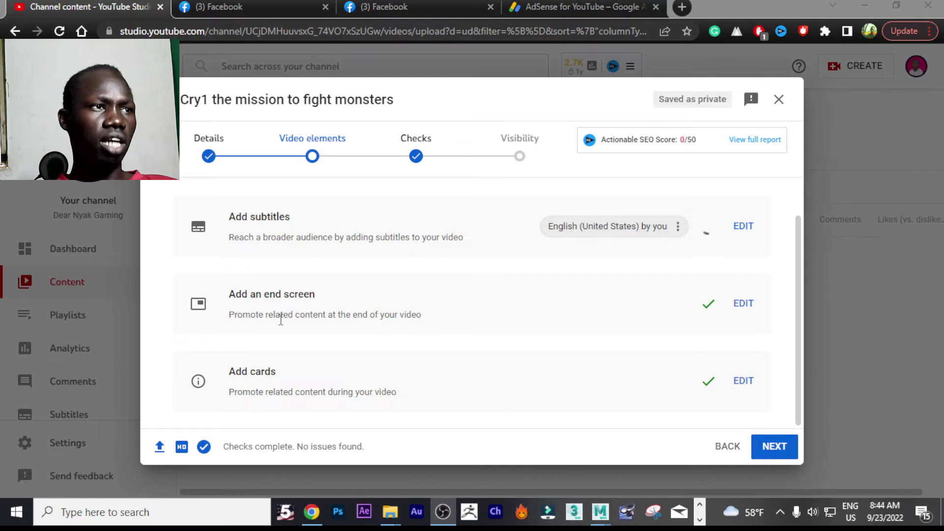
# Move the upload wizard on to the Checks step.
pyautogui.scroll(1, 385, 380)
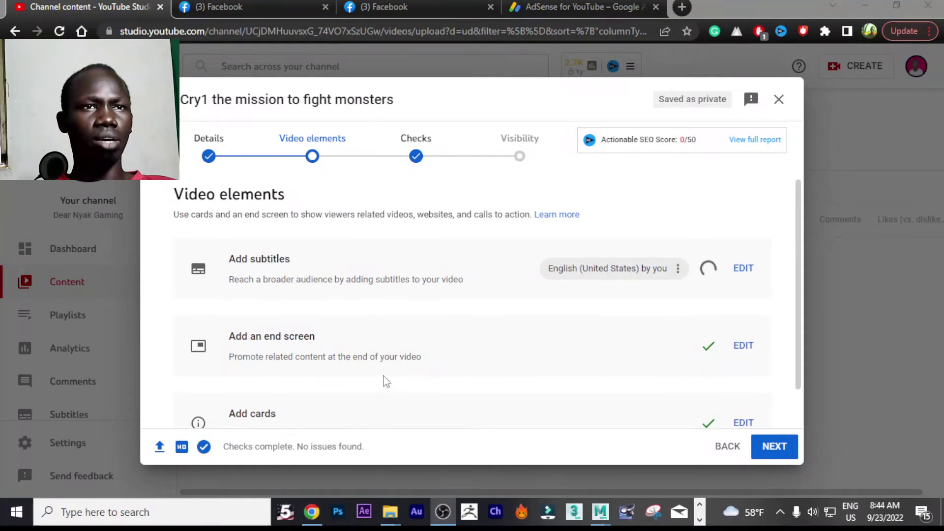
pyautogui.scroll(-1, 386, 381)
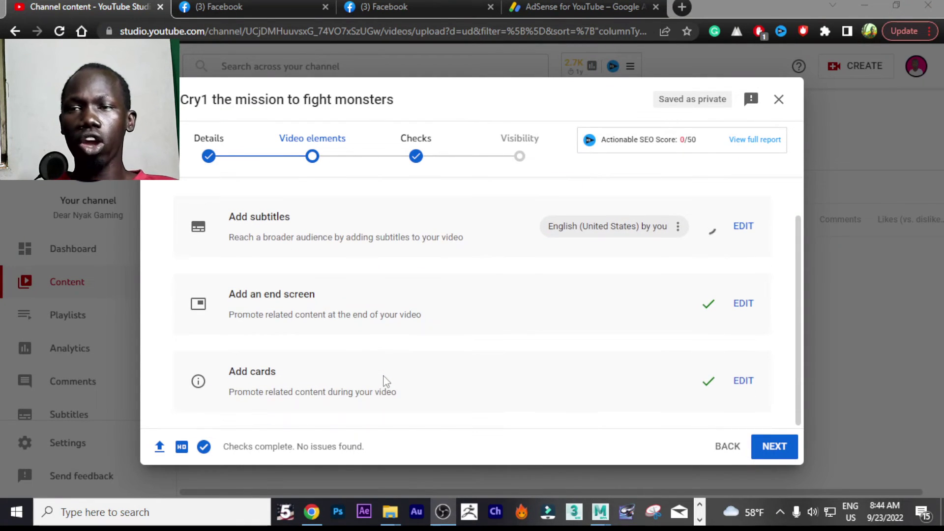
pyautogui.click(412, 148)
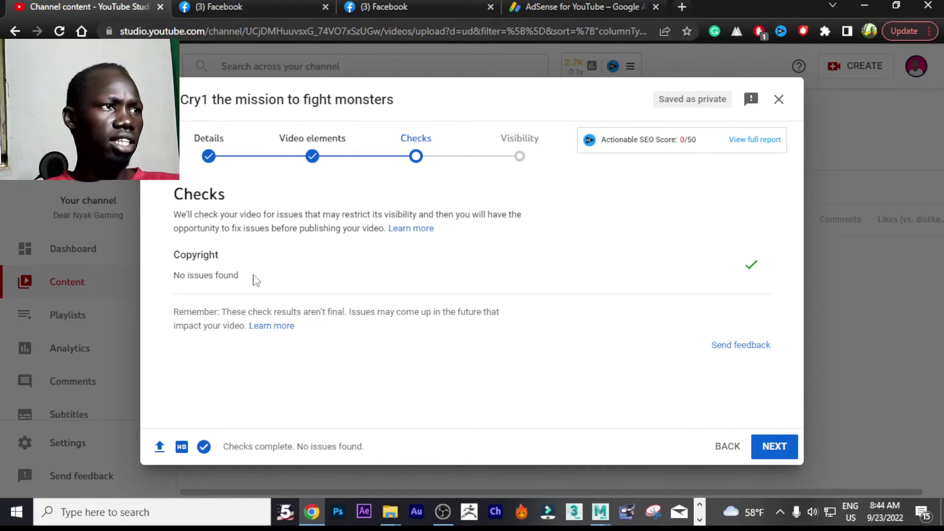
# Highlight the Copyright 'No issues found' result and the 'Checks complete' status text.
pyautogui.moveTo(172, 259); pyautogui.dragTo(240, 261)
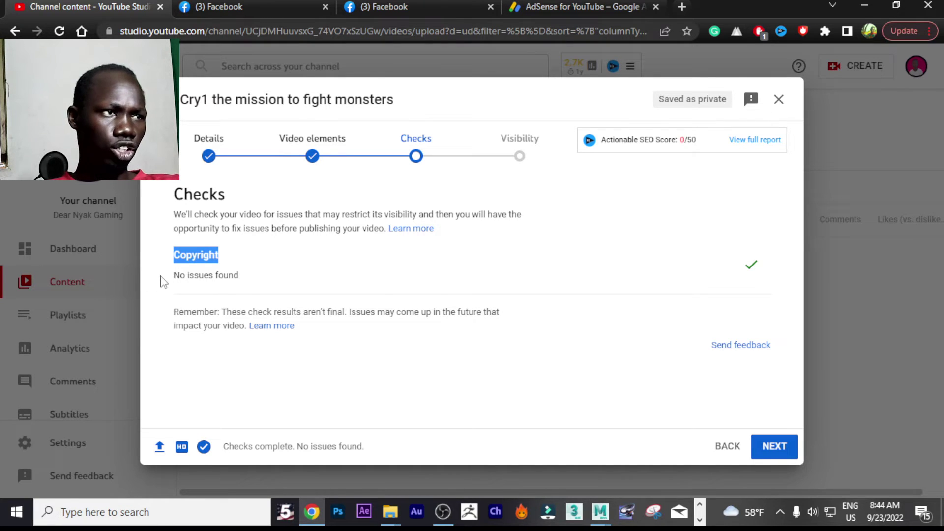
pyautogui.moveTo(170, 276); pyautogui.dragTo(256, 276)
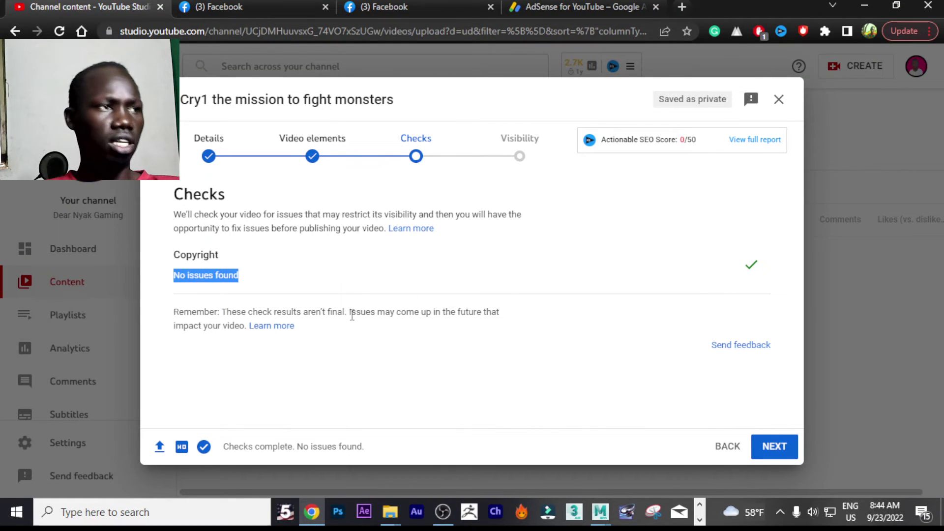
pyautogui.click(345, 323)
pyautogui.tripleClick(233, 275)
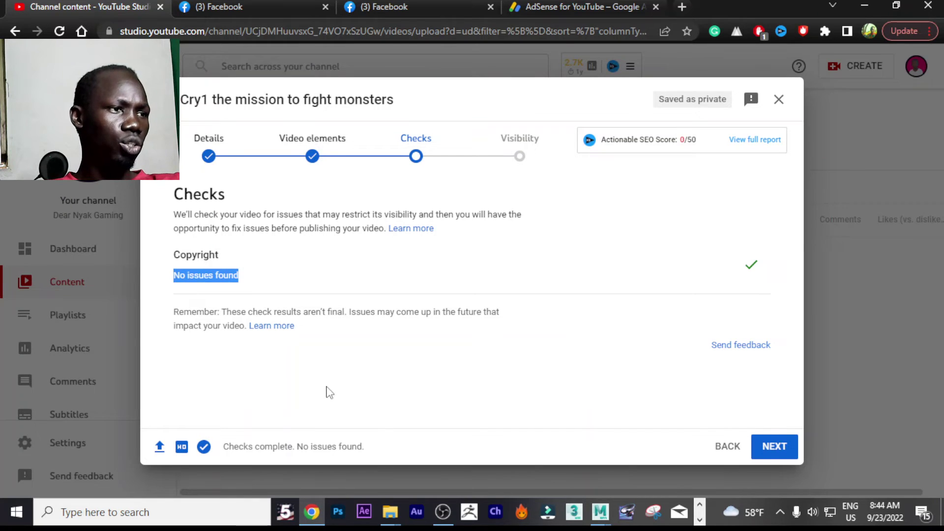
pyautogui.moveTo(223, 446); pyautogui.dragTo(446, 340)
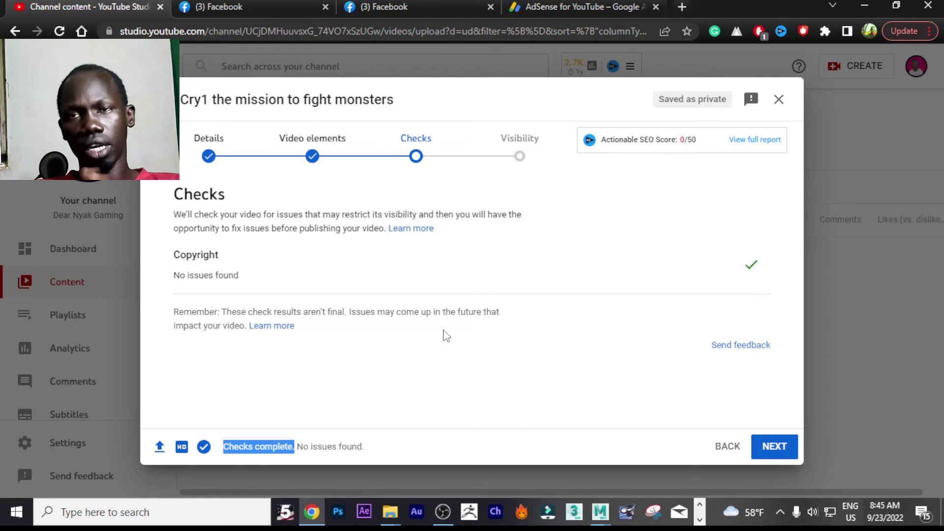
# Go to the Visibility step and review its publishing options.
pyautogui.click(517, 156)
pyautogui.scroll(-1, 378, 342)
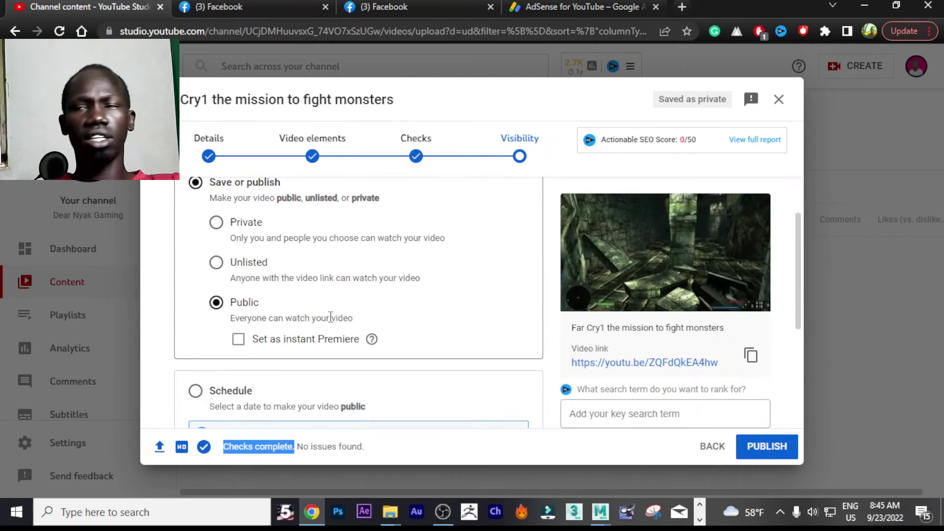
pyautogui.scroll(1, 338, 298)
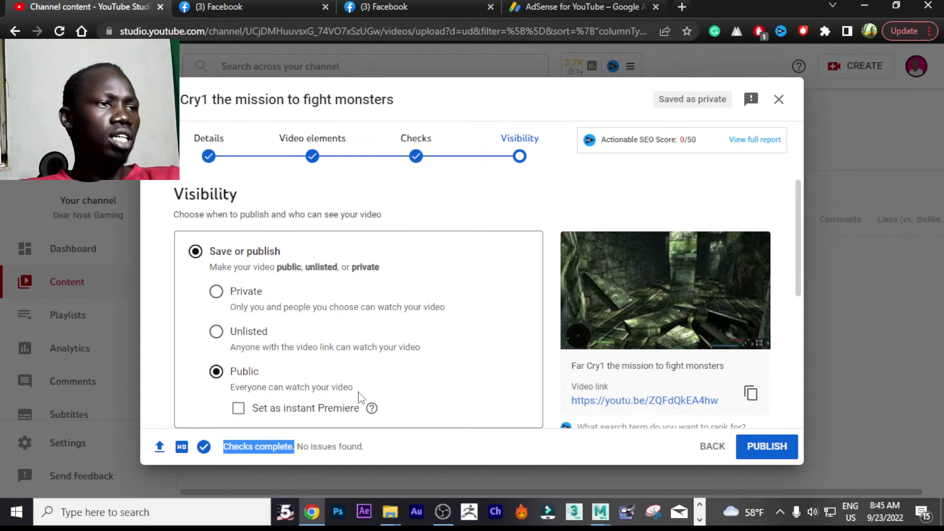
pyautogui.scroll(-3, 352, 417)
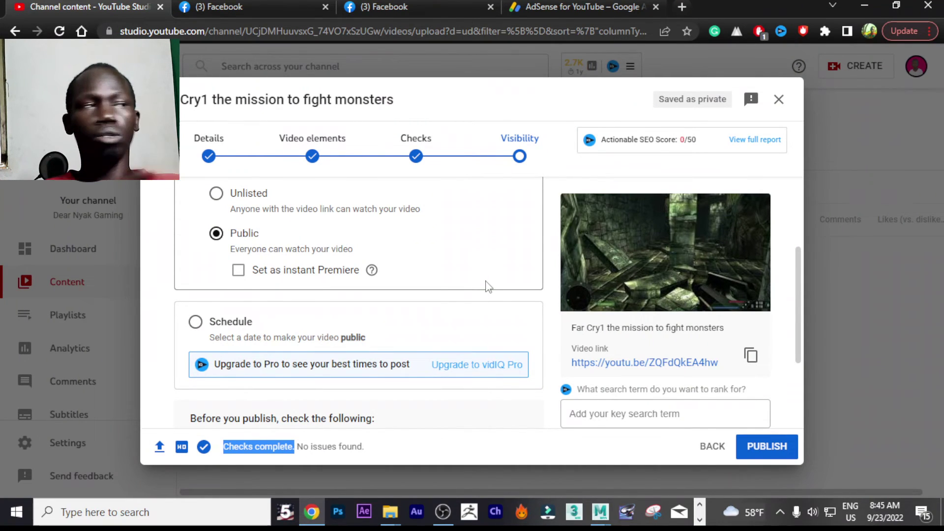
# Try Schedule, switch back to Save or publish with Public, and publish the video.
pyautogui.click(196, 323)
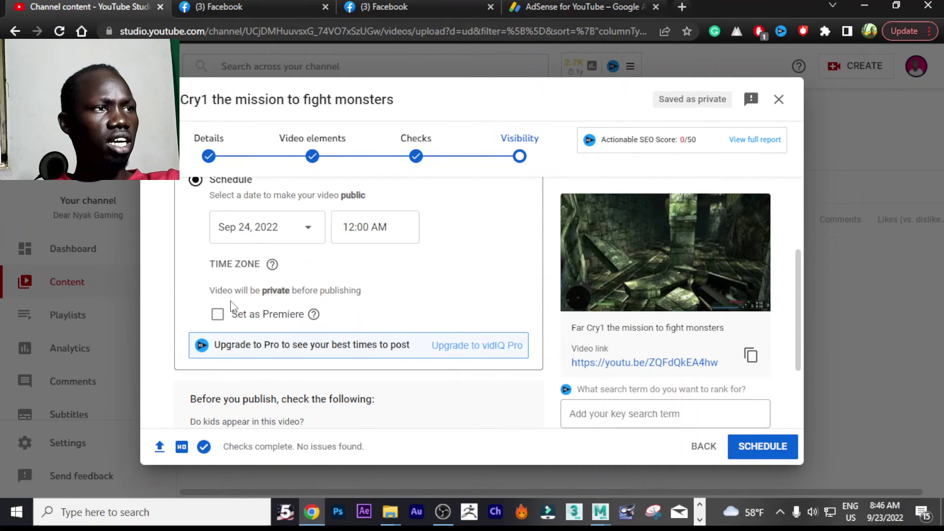
pyautogui.scroll(3, 232, 308)
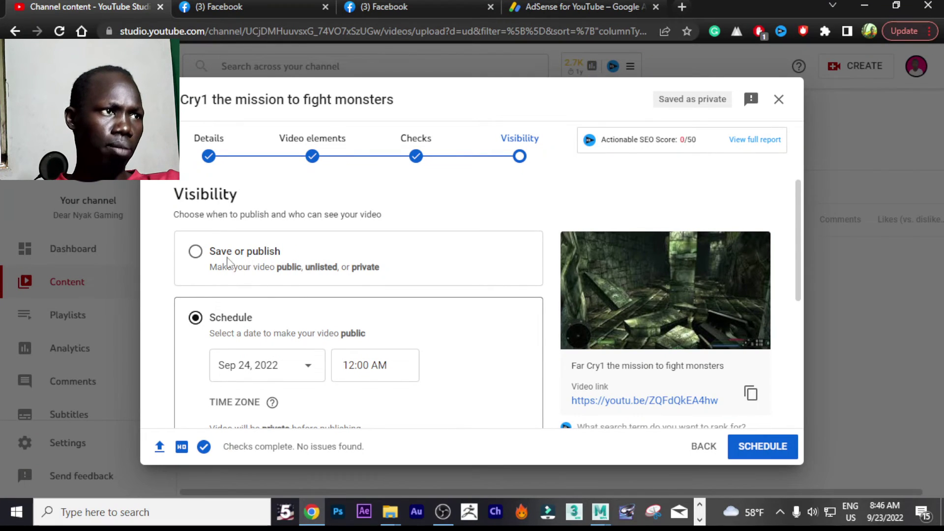
pyautogui.click(195, 251)
pyautogui.scroll(-2, 354, 308)
pyautogui.scroll(2, 355, 309)
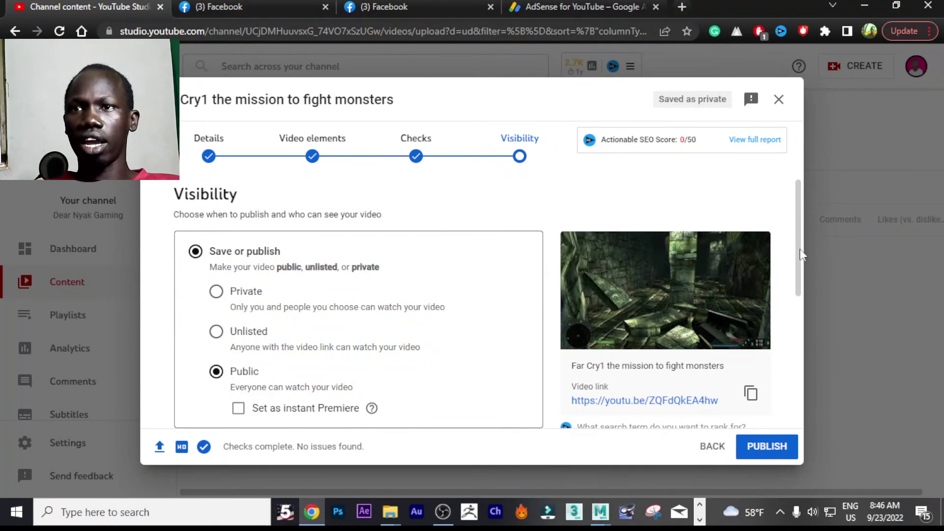
pyautogui.click(760, 450)
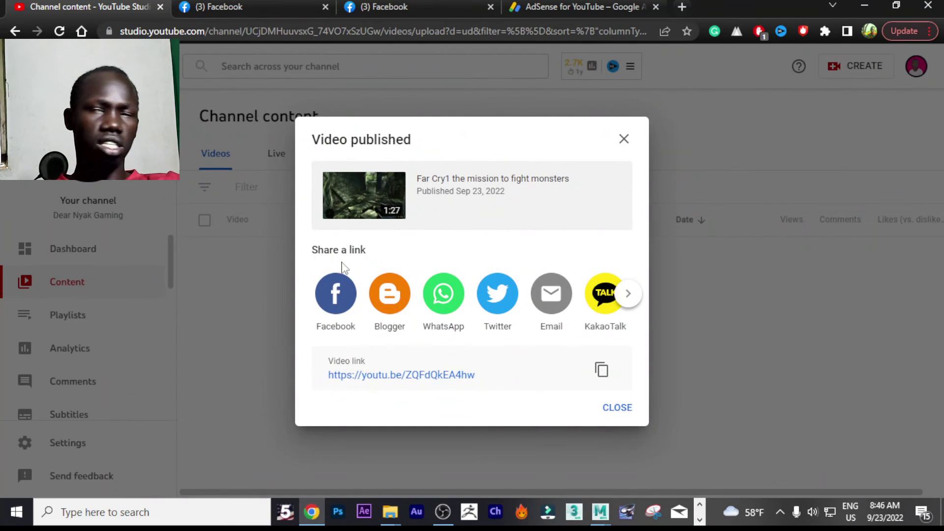
# Copy the new video's link and close the Video published confirmation.
pyautogui.click(602, 371)
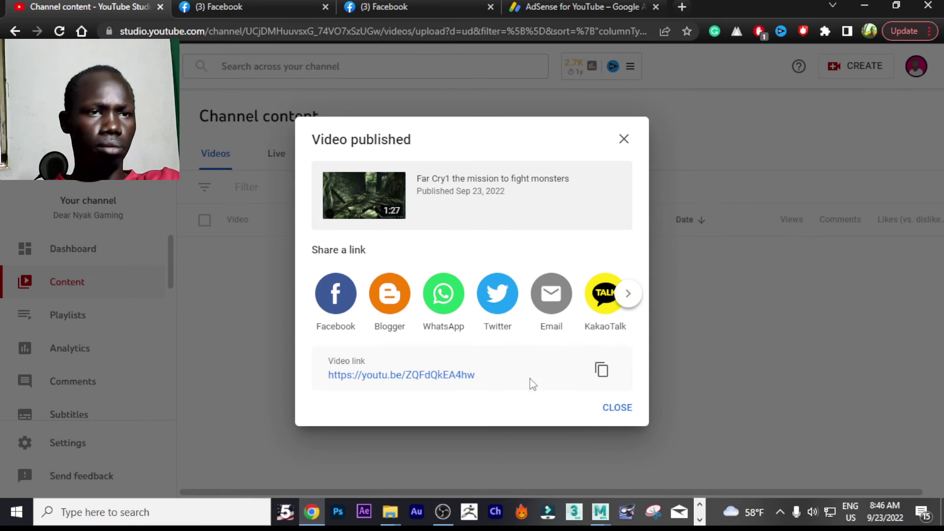
pyautogui.click(629, 411)
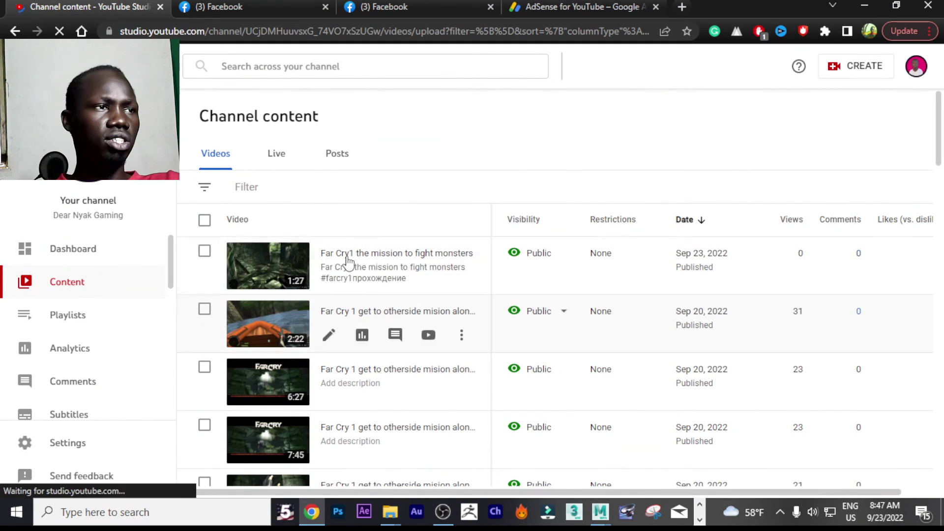
# Make the fourth auto-generated frame the video's thumbnail, save it, and go to the Editor.
pyautogui.click(290, 268)
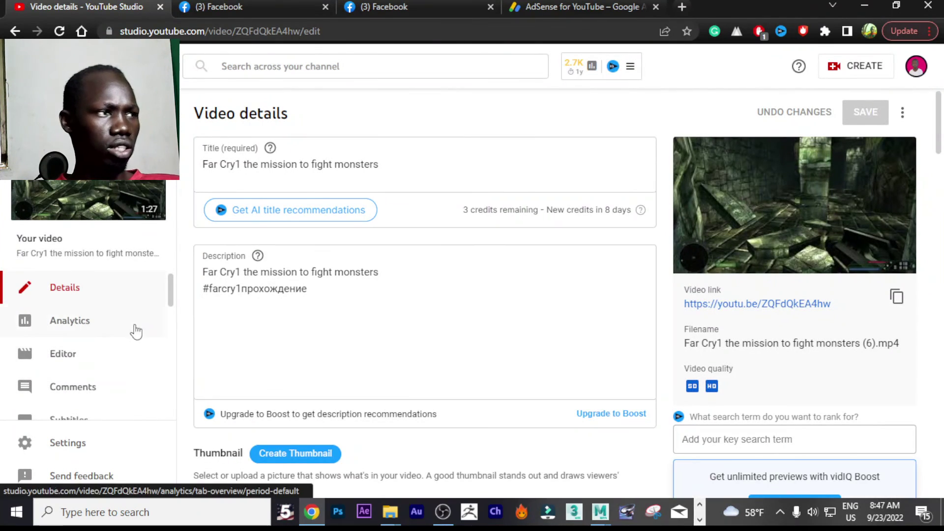
pyautogui.scroll(-2, 321, 338)
pyautogui.scroll(-3, 487, 334)
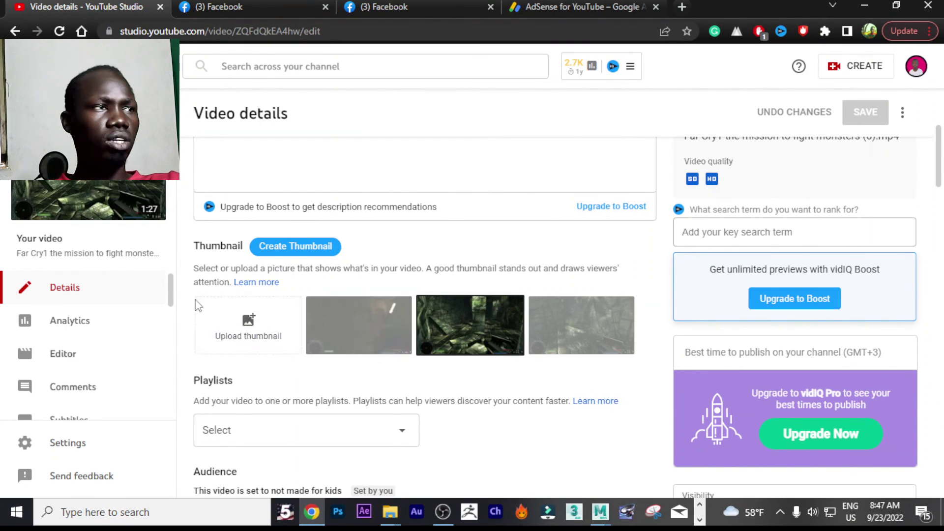
pyautogui.click(571, 345)
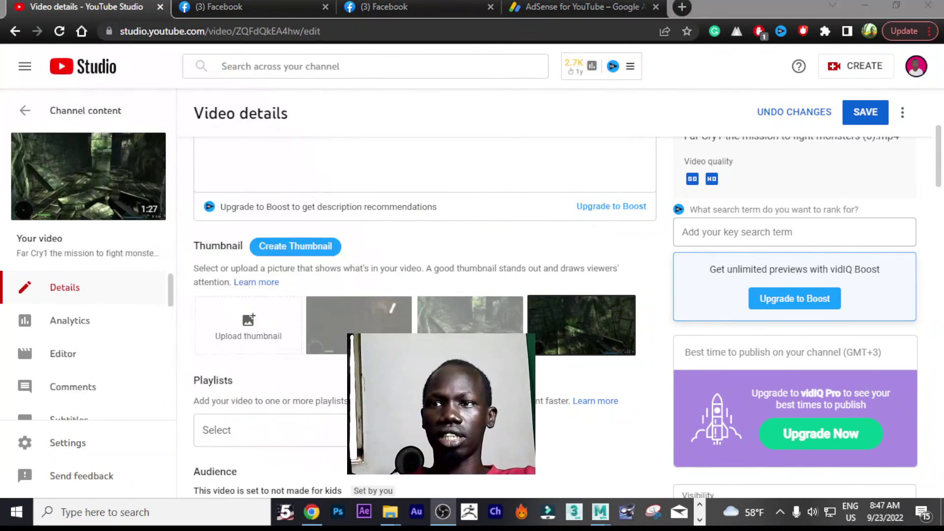
pyautogui.click(864, 112)
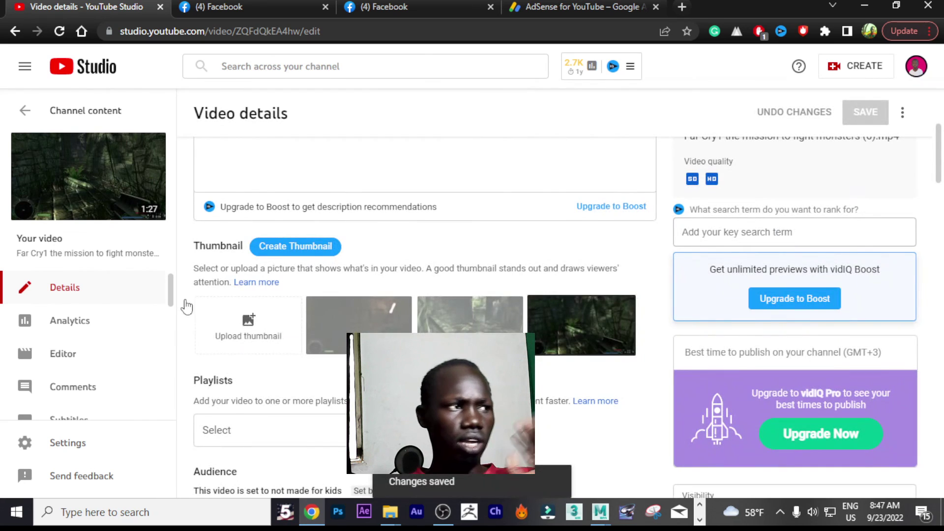
pyautogui.click(56, 352)
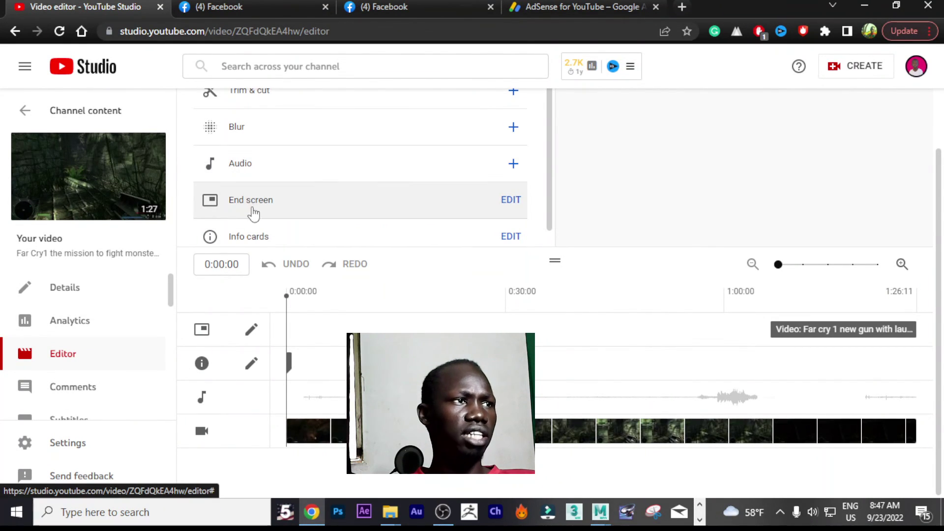
# Review the editor's End screen and Info cards rows, then return to Channel content.
pyautogui.scroll(2, 248, 149)
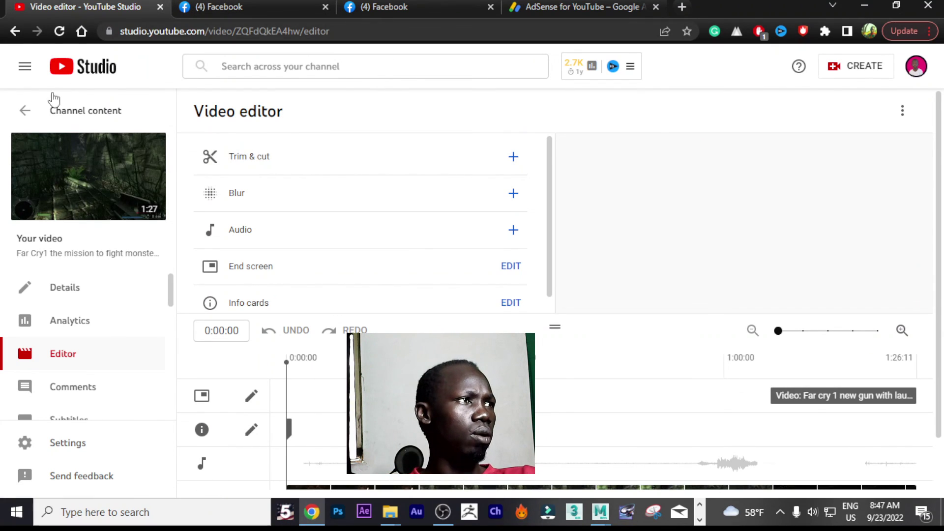
pyautogui.click(27, 112)
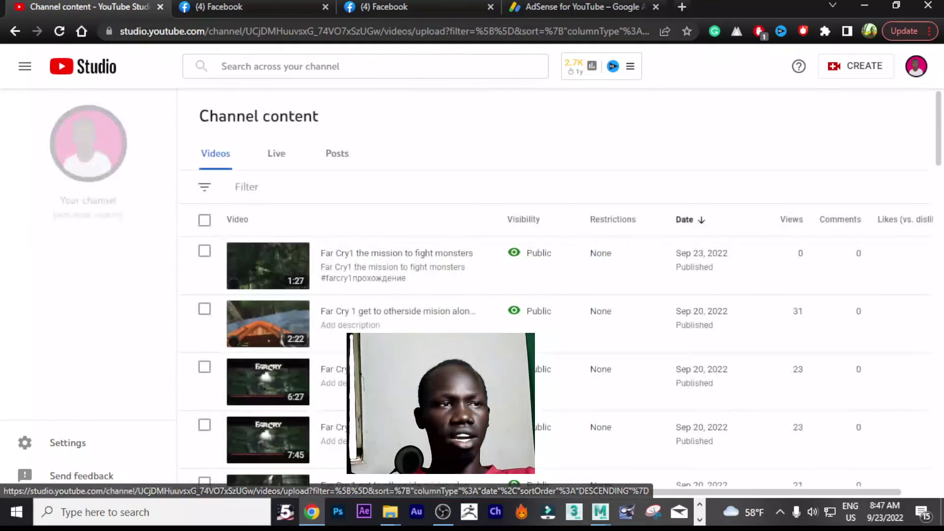